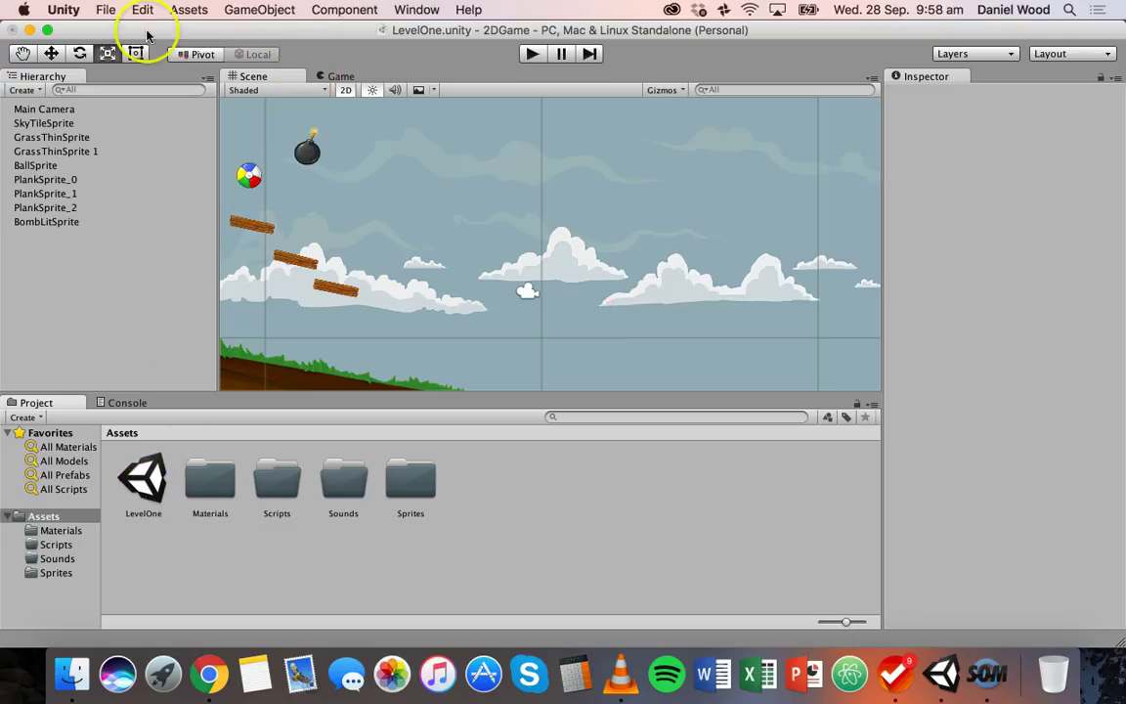
Create a new folder named Scenes in the project Assets
{"action": "left_click", "coordinate": [106, 10]}
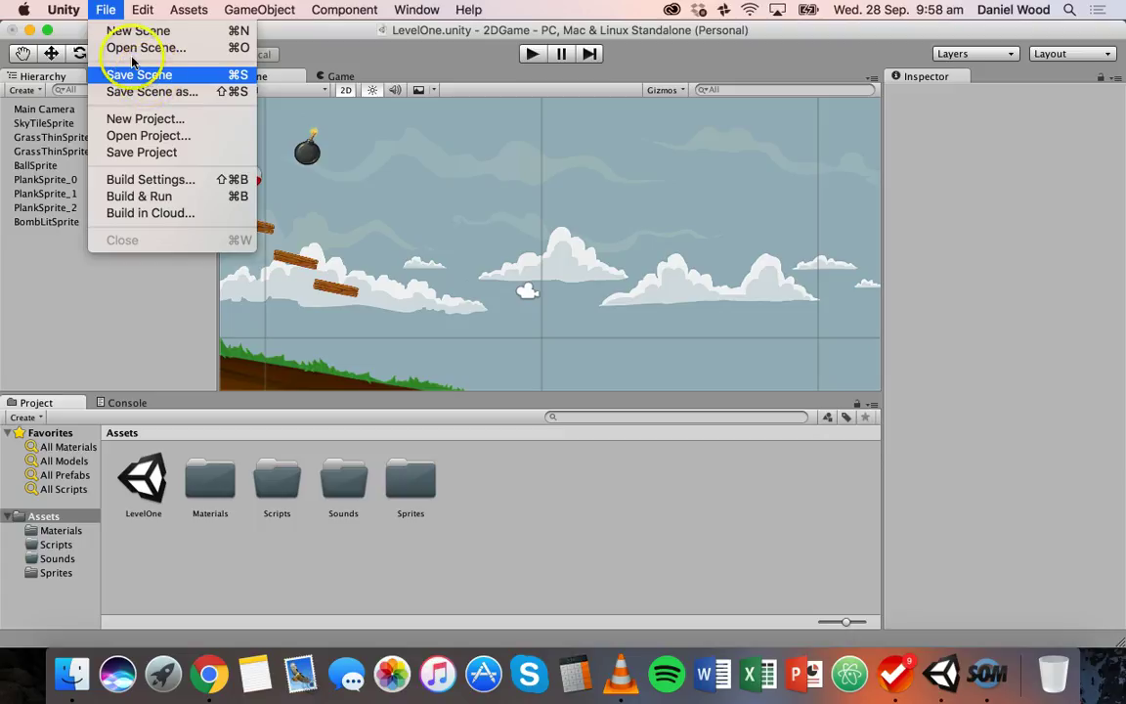
{"action": "left_click", "coordinate": [108, 14]}
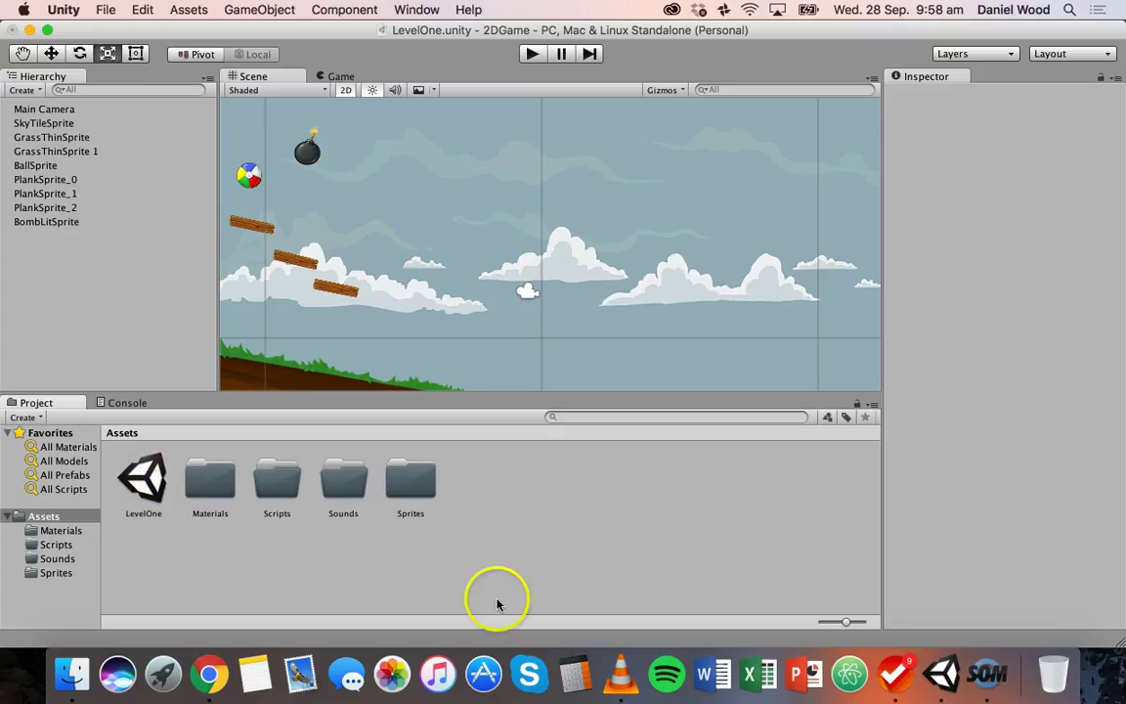
{"action": "right_click", "coordinate": [485, 496]}
{"action": "mouse_move", "coordinate": [545, 364]}
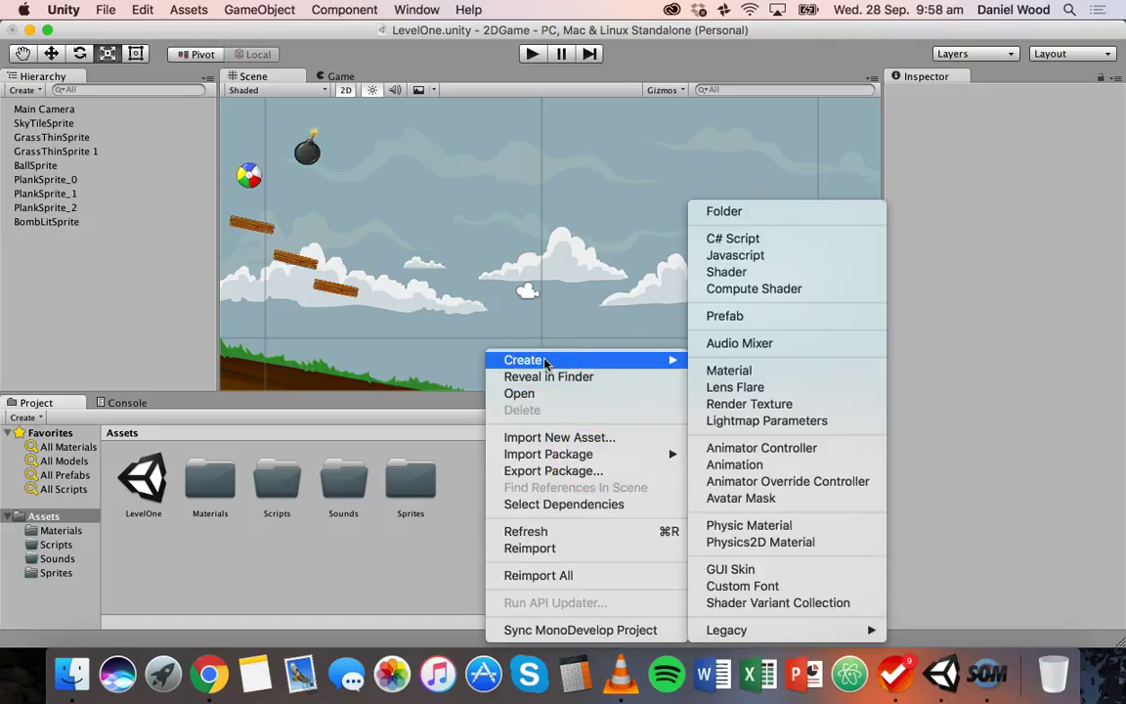
{"action": "left_click", "coordinate": [723, 211]}
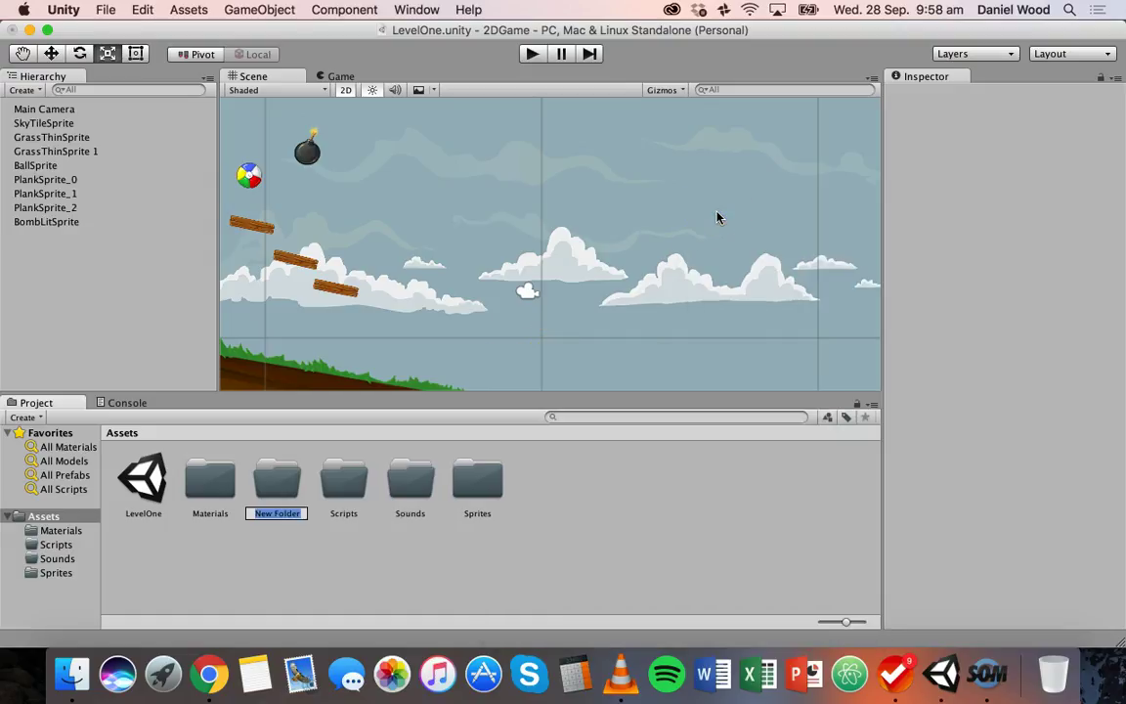
{"action": "key", "text": "Return"}
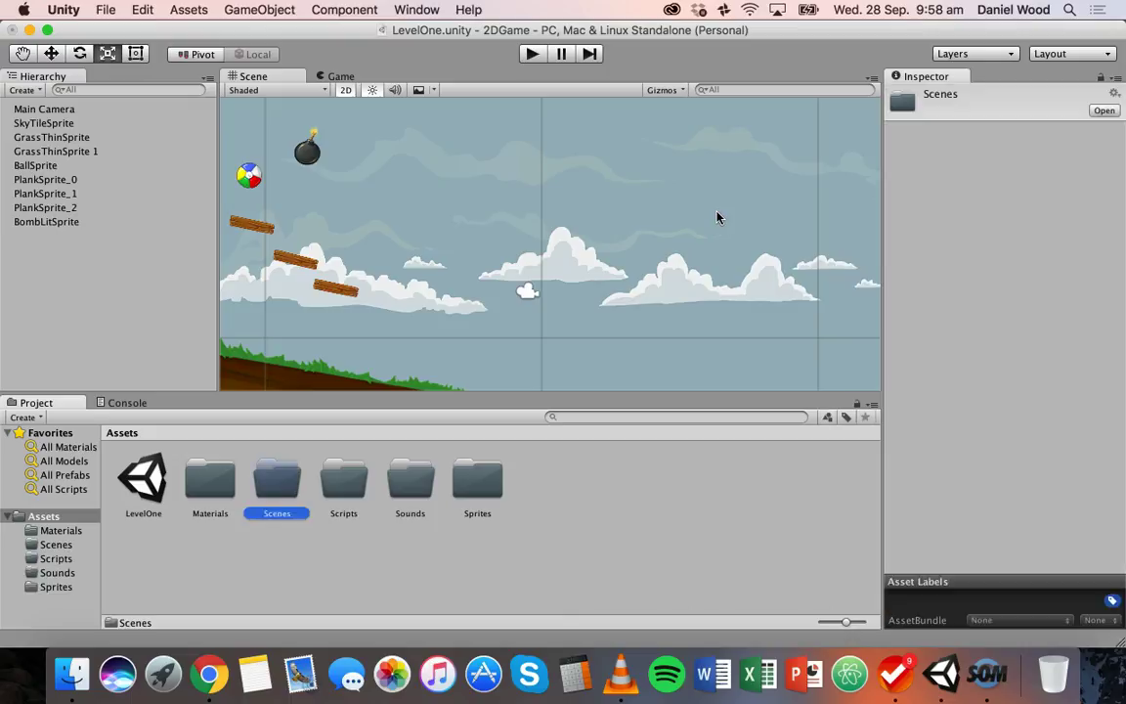
Move the LevelOne scene into the Scenes folder, check it, and return to Assets
{"action": "left_click_drag", "start_coordinate": [142, 471], "coordinate": [277, 479]}
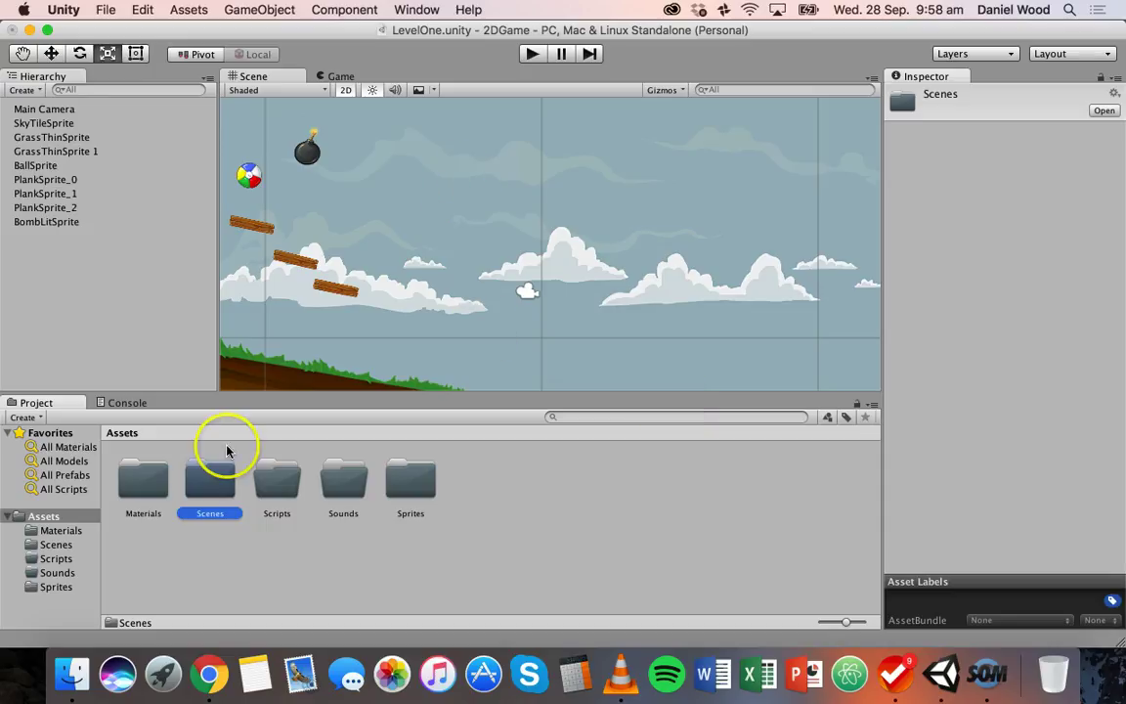
{"action": "double_click", "coordinate": [215, 475]}
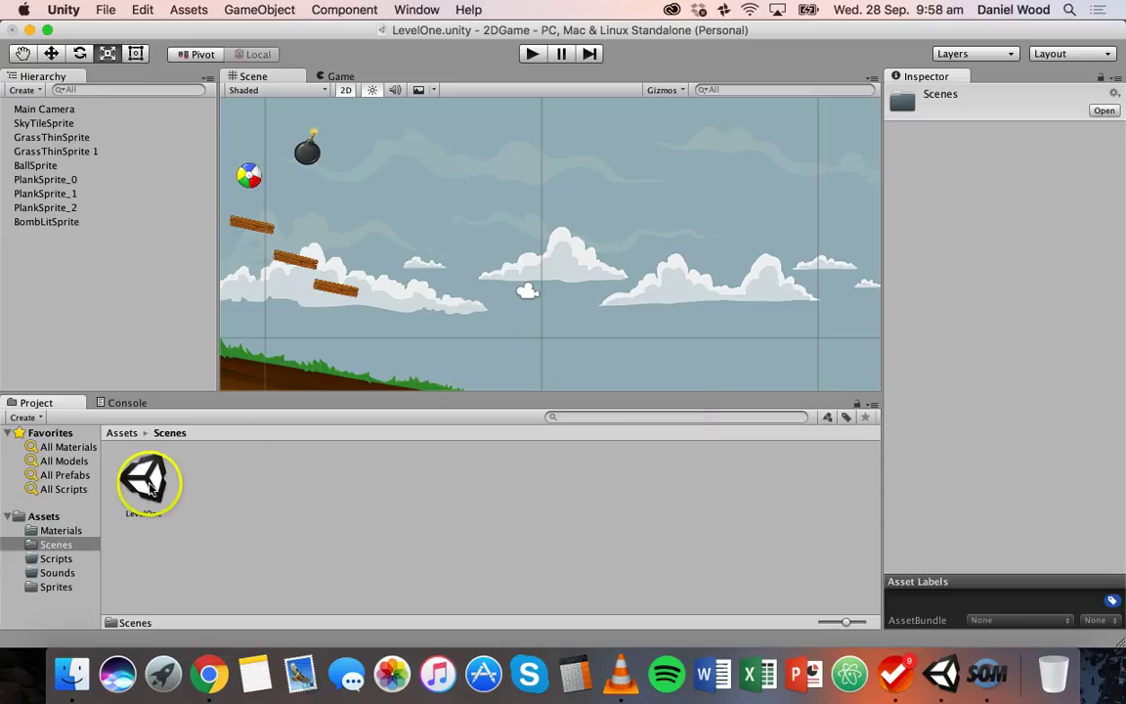
{"action": "left_click", "coordinate": [121, 432]}
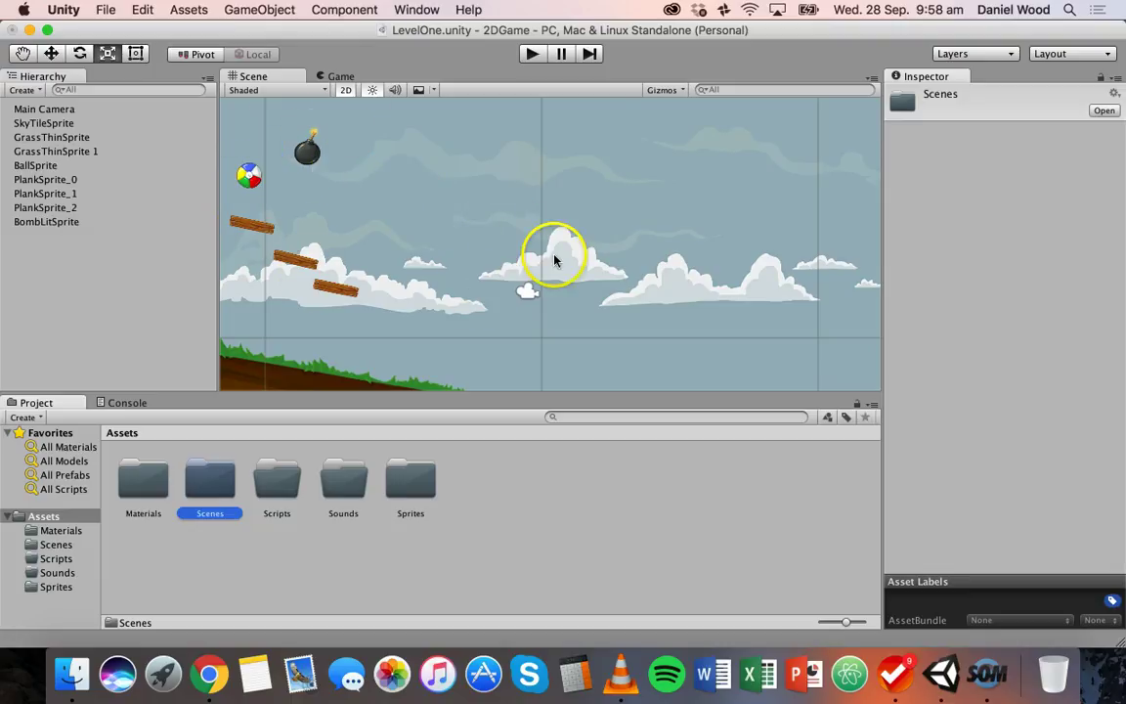
{"action": "scroll", "coordinate": [554, 259], "scroll_direction": "down", "scroll_amount": 3}
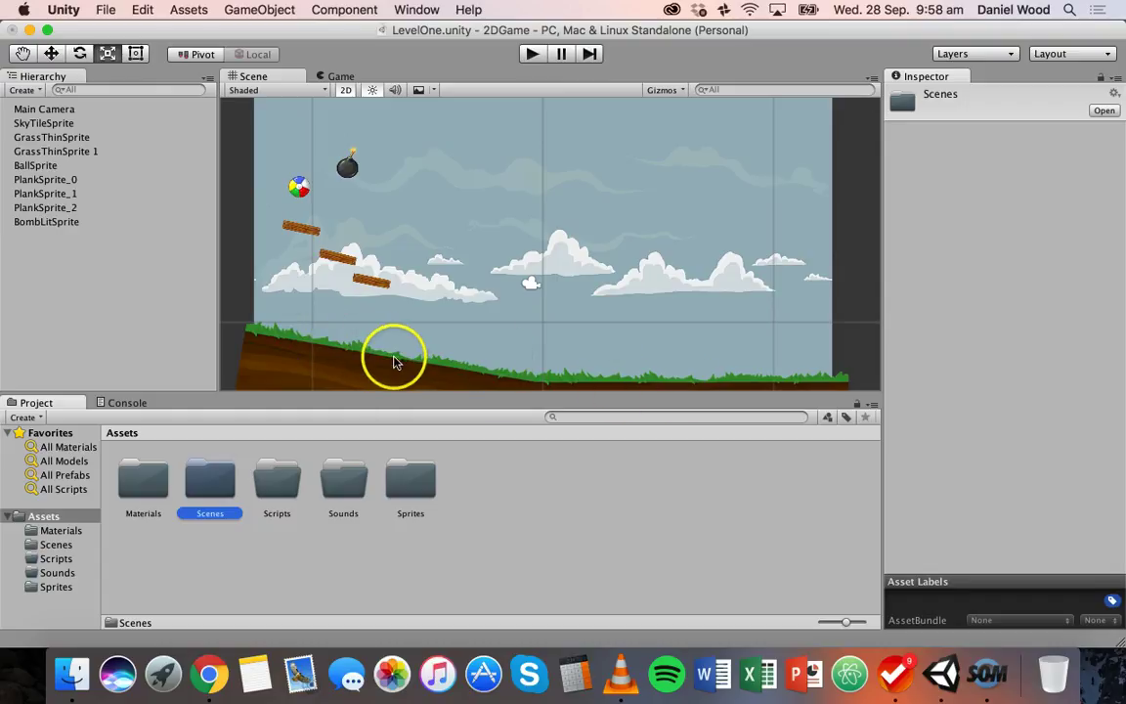
{"action": "left_click", "coordinate": [533, 55]}
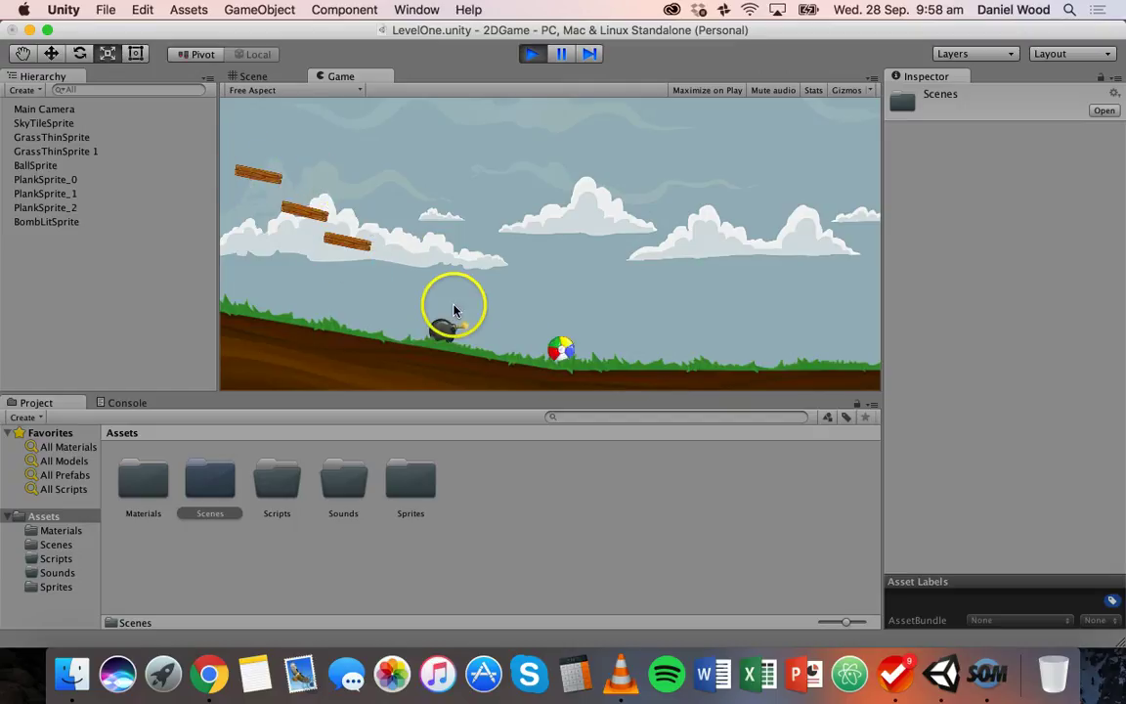
{"action": "left_click", "coordinate": [538, 55]}
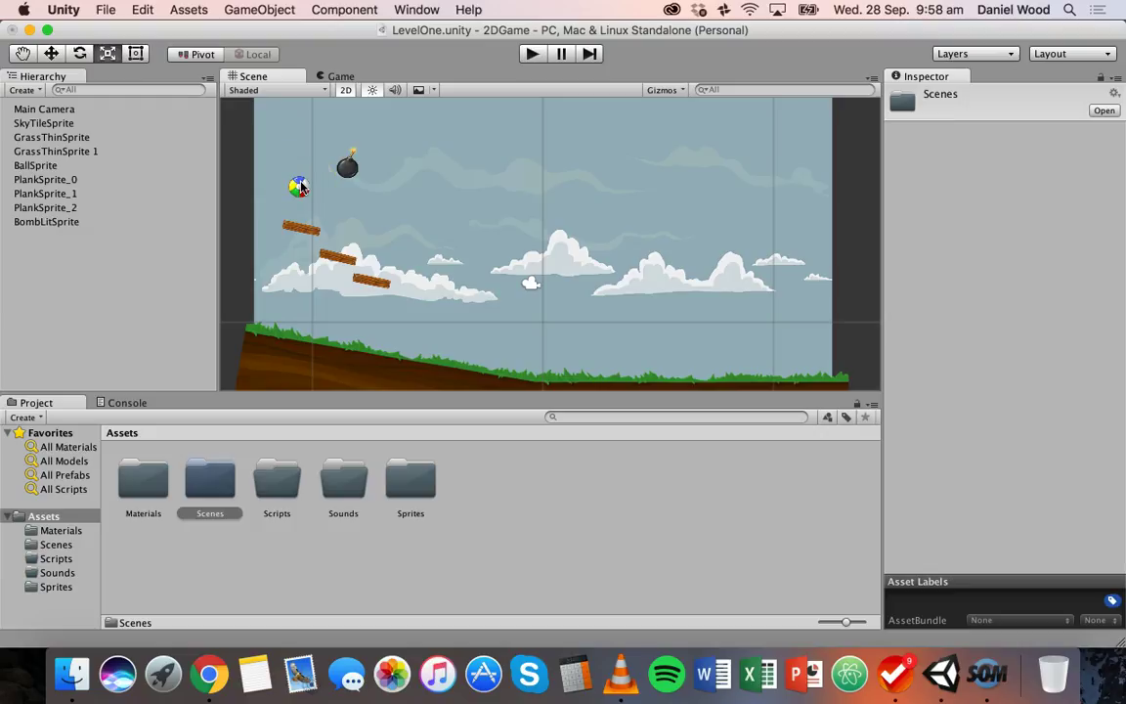
Apply the Bouncy material (friction 0.4, bounciness 0.4) from Materials to the ball
{"action": "double_click", "coordinate": [150, 475]}
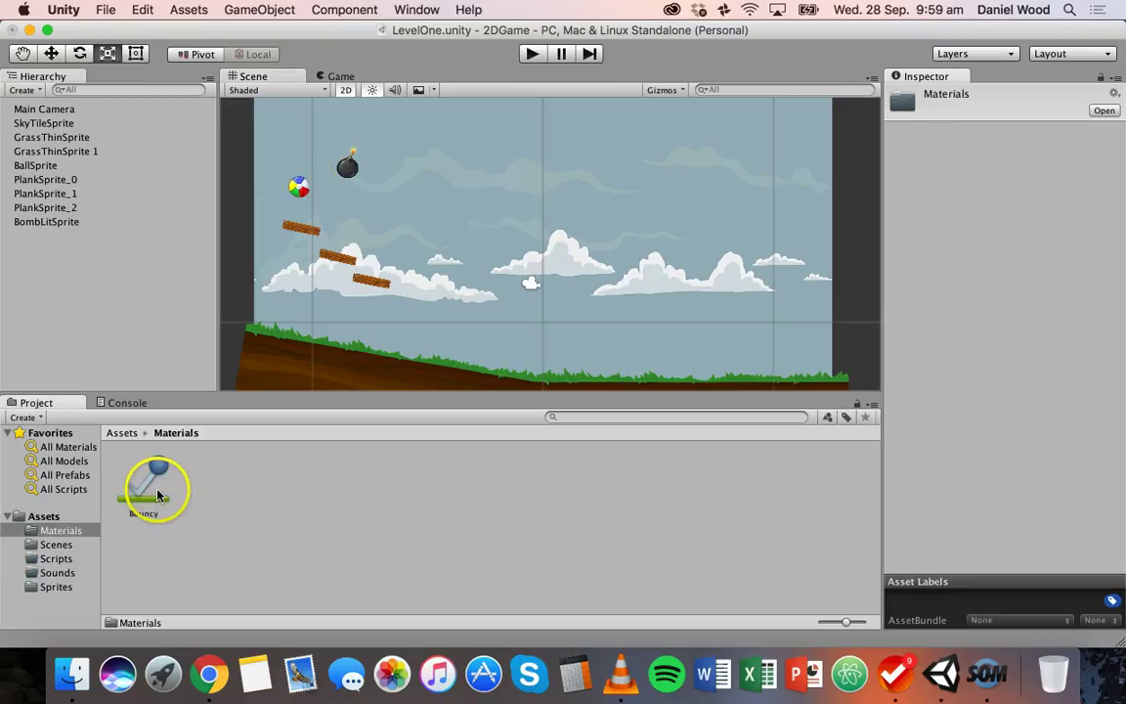
{"action": "left_click", "coordinate": [142, 497]}
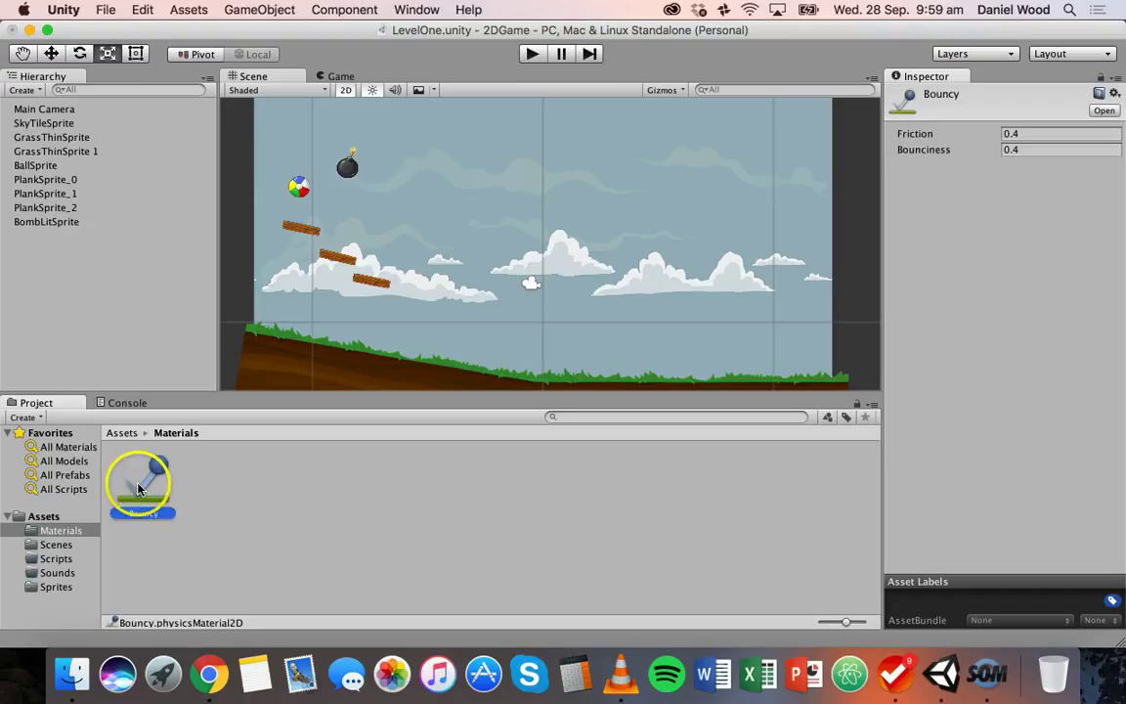
{"action": "left_click_drag", "start_coordinate": [154, 489], "coordinate": [298, 187]}
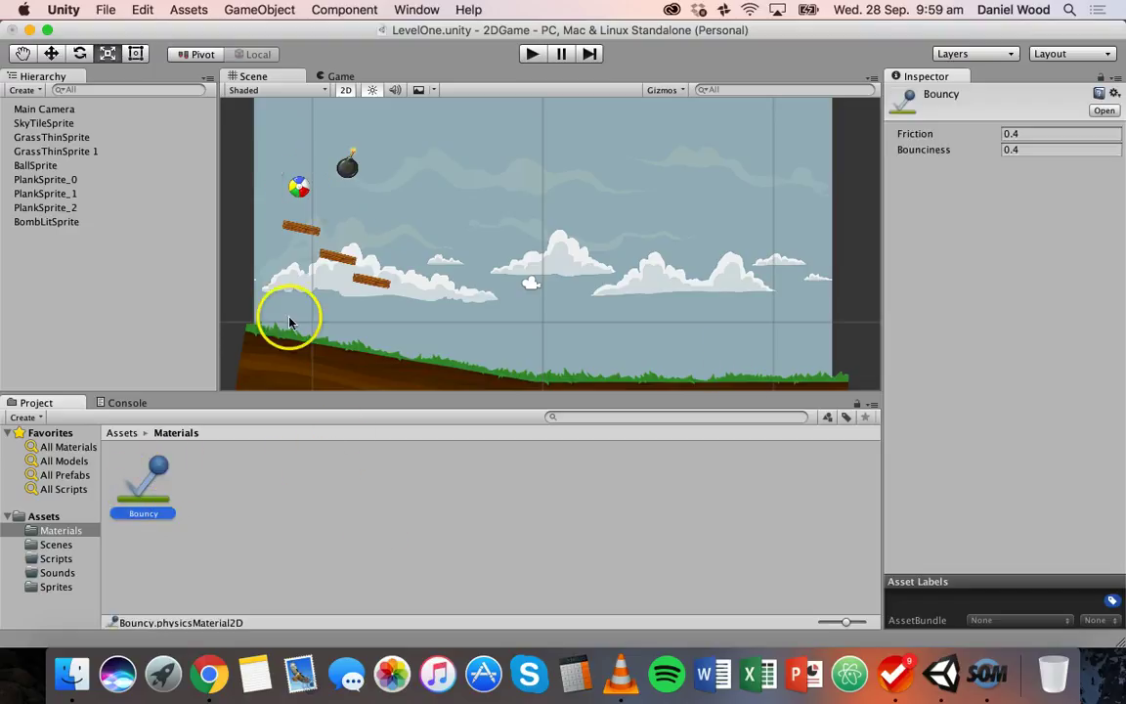
{"action": "left_click", "coordinate": [124, 433]}
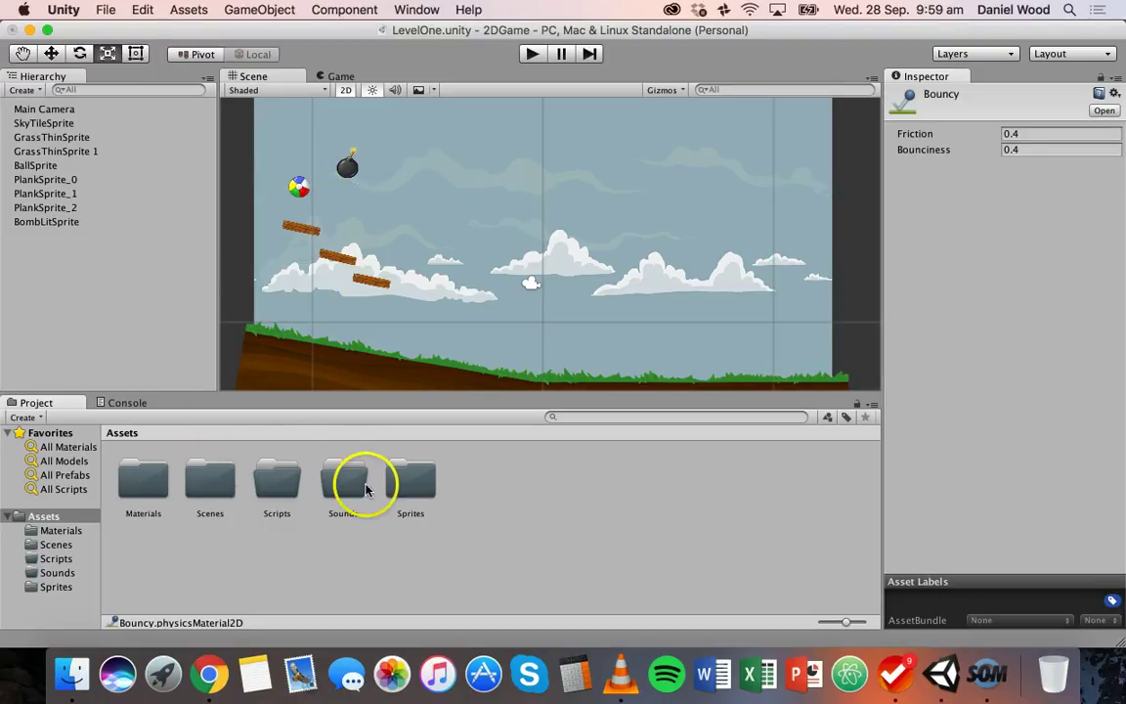
Place the IceSprite plank from Sprites in the sky area at about −1.09, 4.56
{"action": "double_click", "coordinate": [408, 481]}
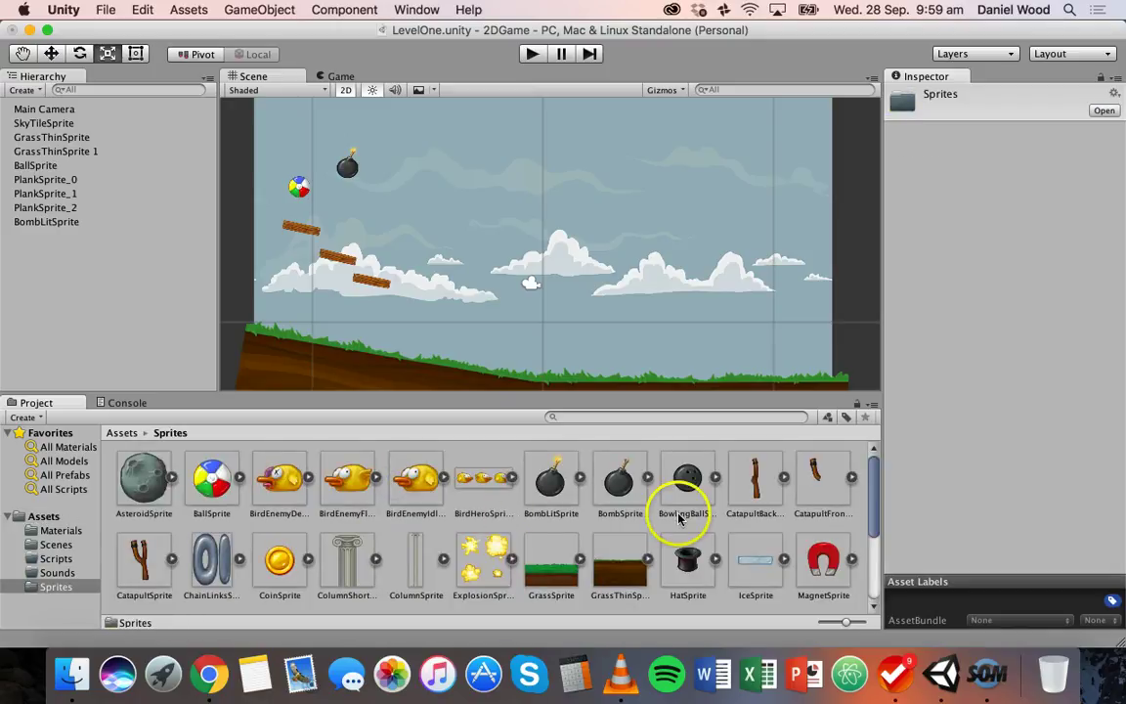
{"action": "scroll", "coordinate": [532, 520], "scroll_direction": "down", "scroll_amount": 2}
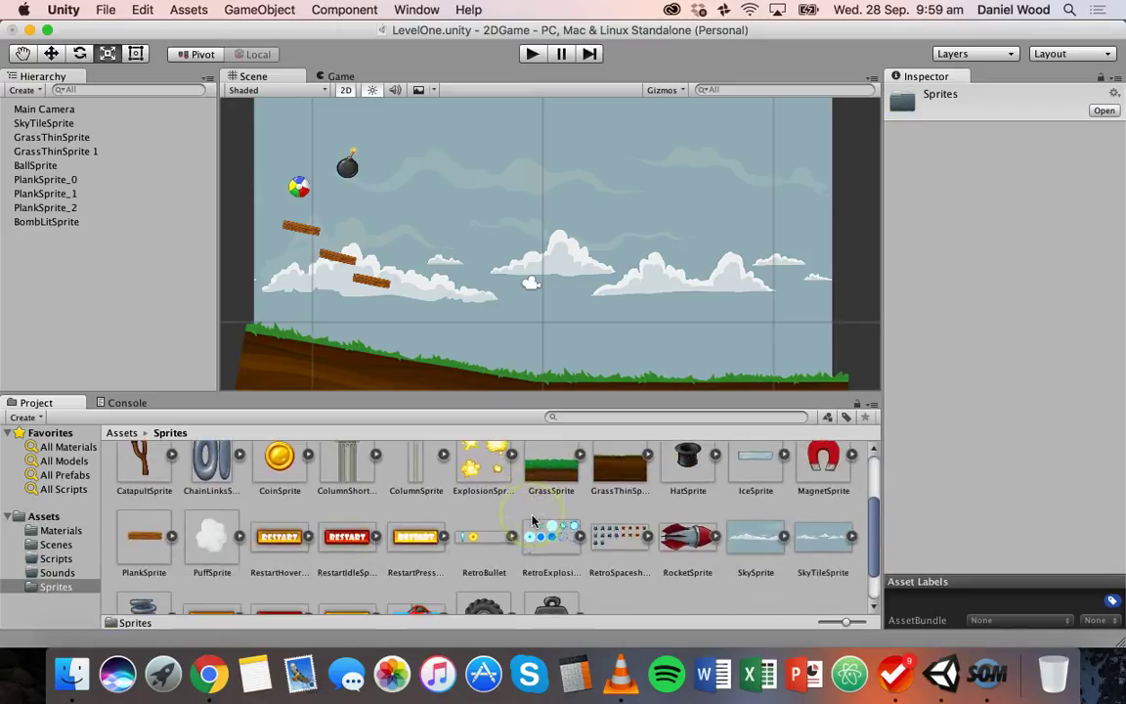
{"action": "scroll", "coordinate": [587, 533], "scroll_direction": "up", "scroll_amount": 2}
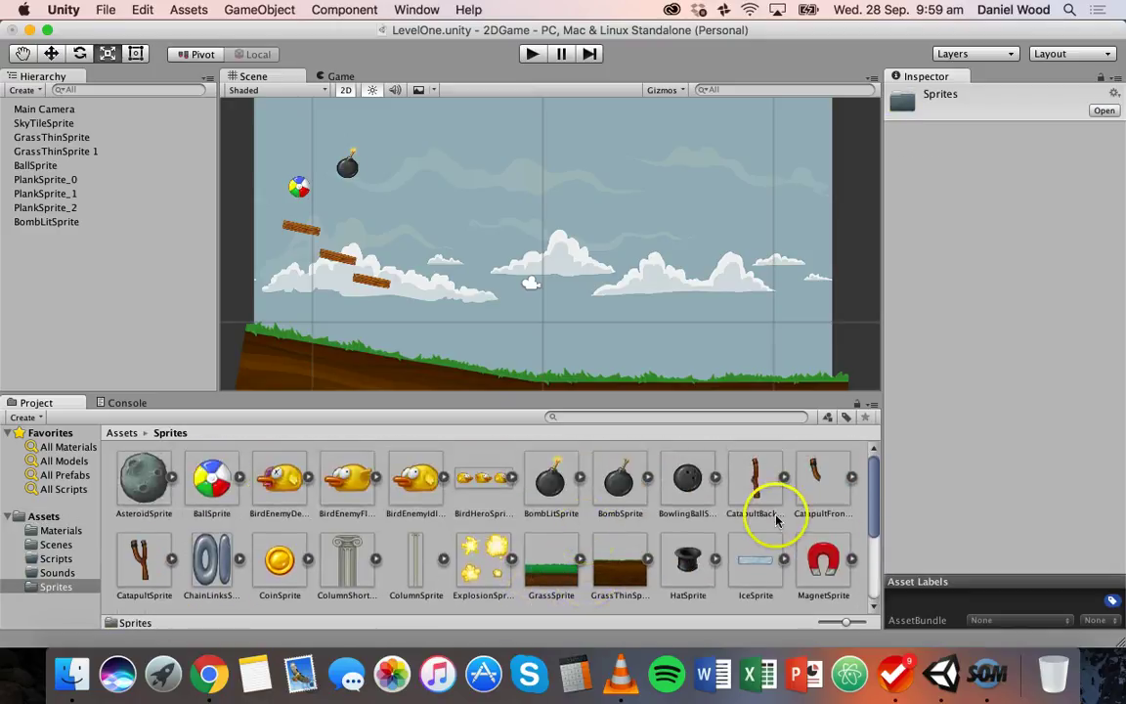
{"action": "left_click_drag", "start_coordinate": [757, 564], "coordinate": [642, 246]}
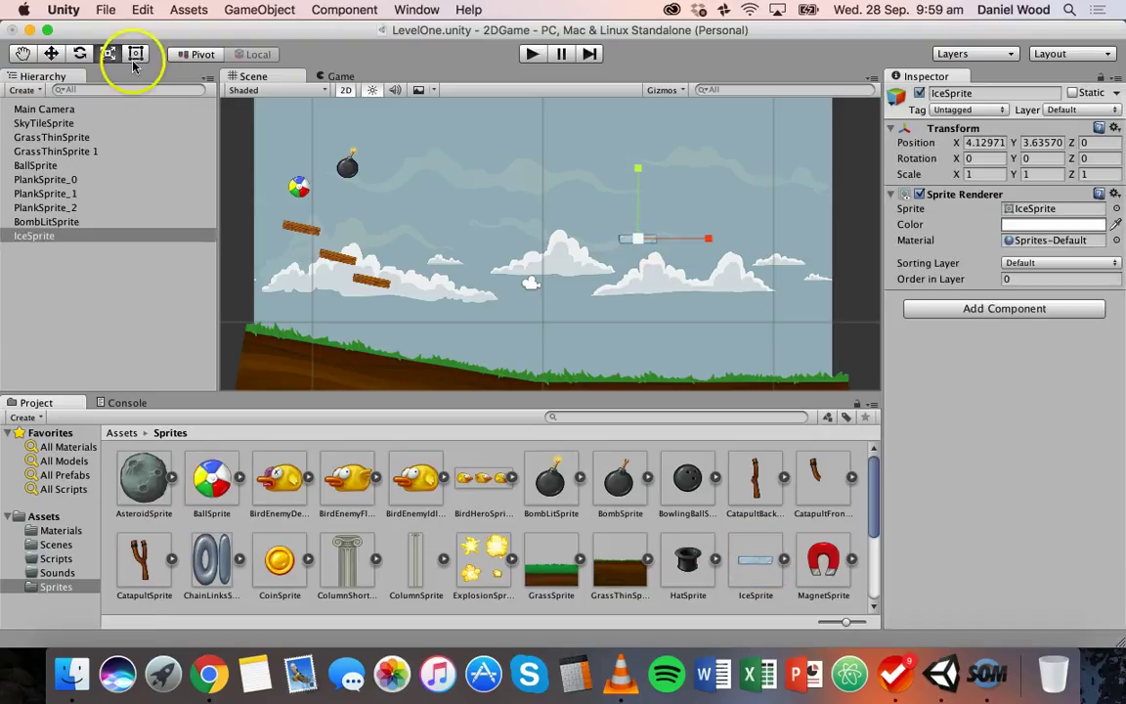
{"action": "left_click", "coordinate": [51, 54]}
{"action": "left_click_drag", "start_coordinate": [704, 238], "coordinate": [674, 238]}
{"action": "left_click_drag", "start_coordinate": [605, 172], "coordinate": [614, 155]}
{"action": "left_click_drag", "start_coordinate": [674, 216], "coordinate": [594, 218]}
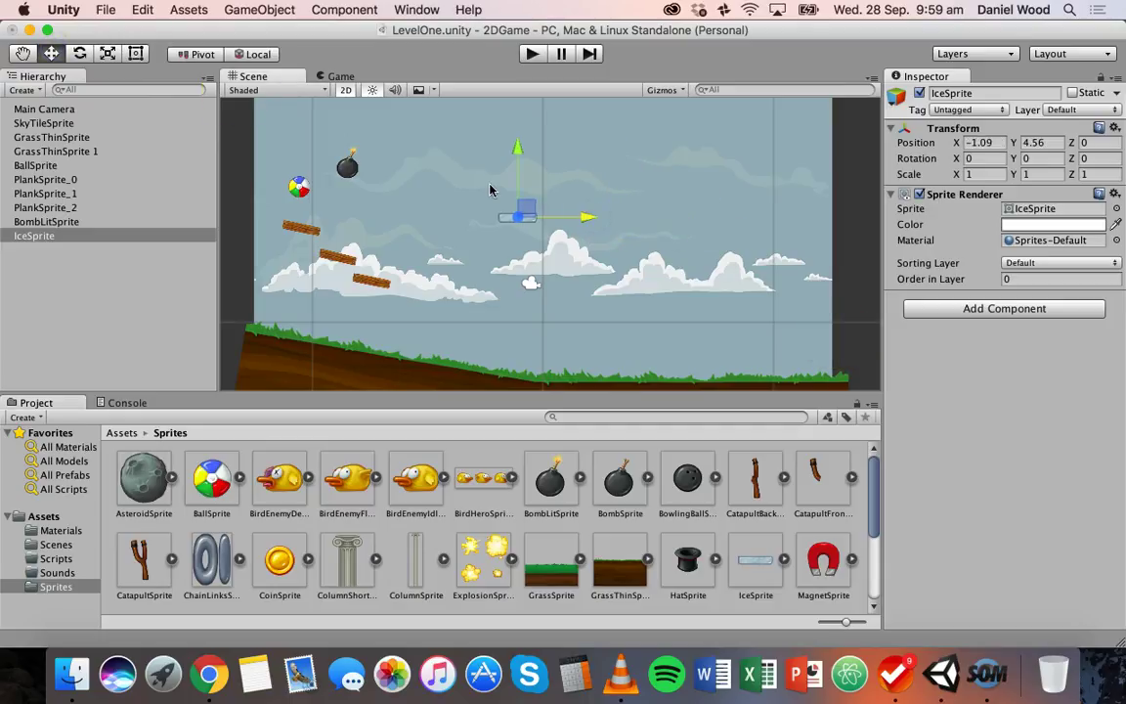
Tilt the ice plank to a Z rotation of about 7.75 degrees
{"action": "left_click", "coordinate": [80, 53]}
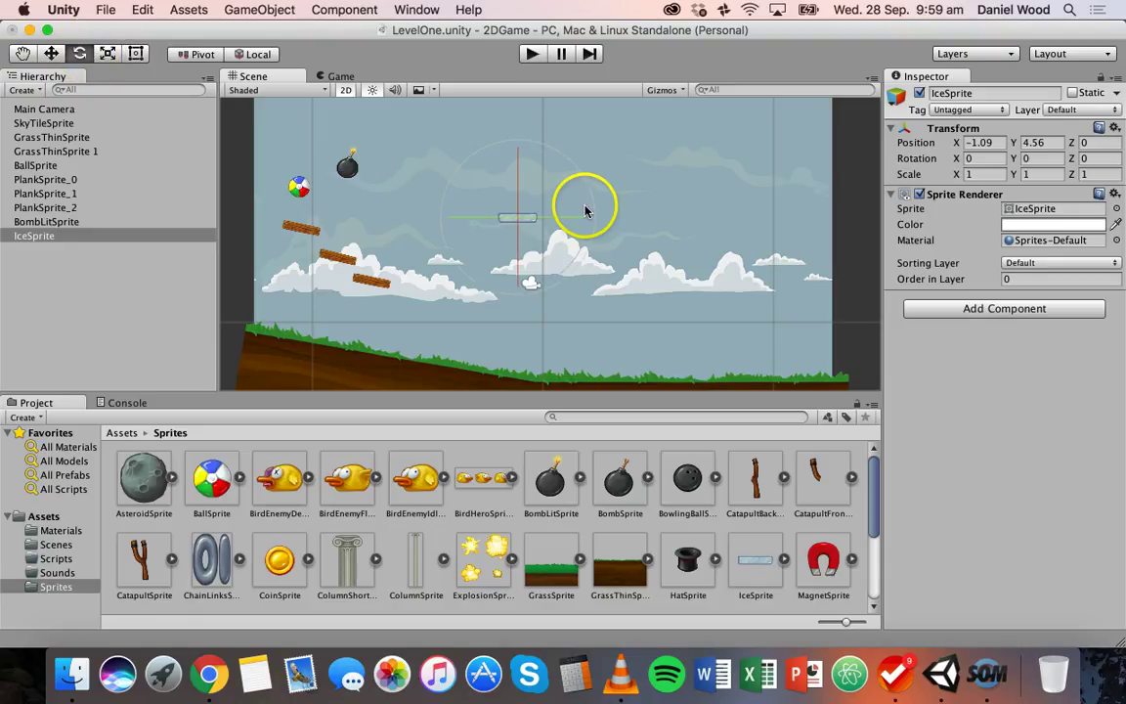
{"action": "left_click_drag", "start_coordinate": [472, 151], "coordinate": [469, 166]}
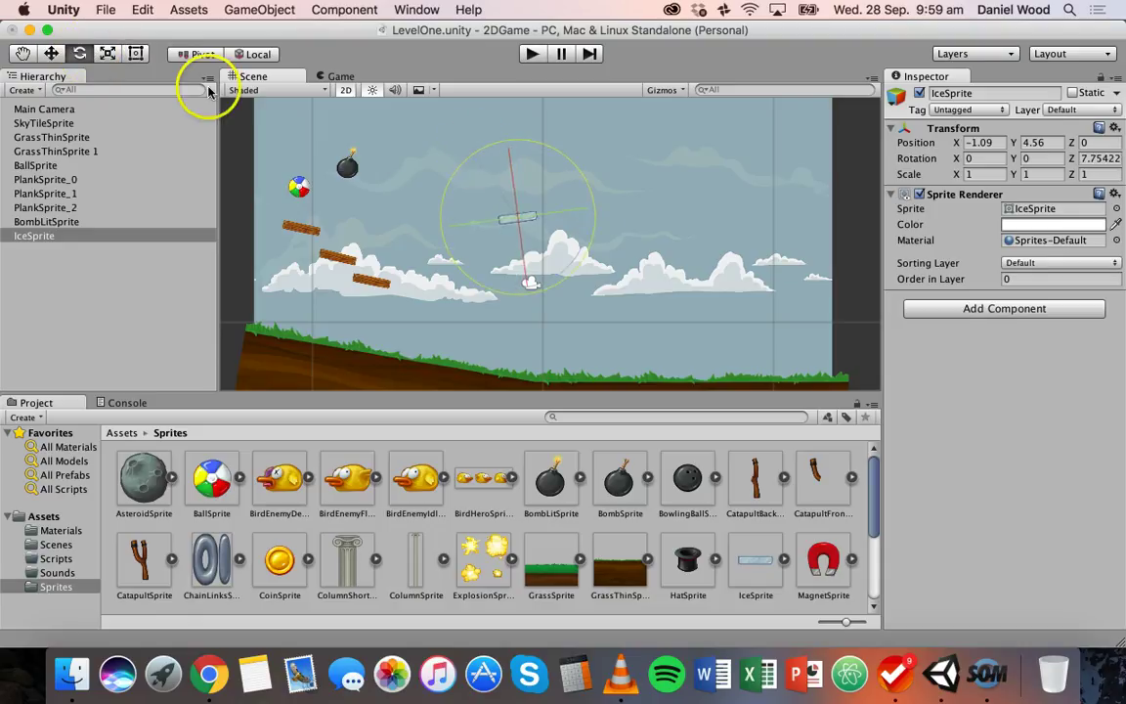
{"action": "left_click", "coordinate": [52, 53]}
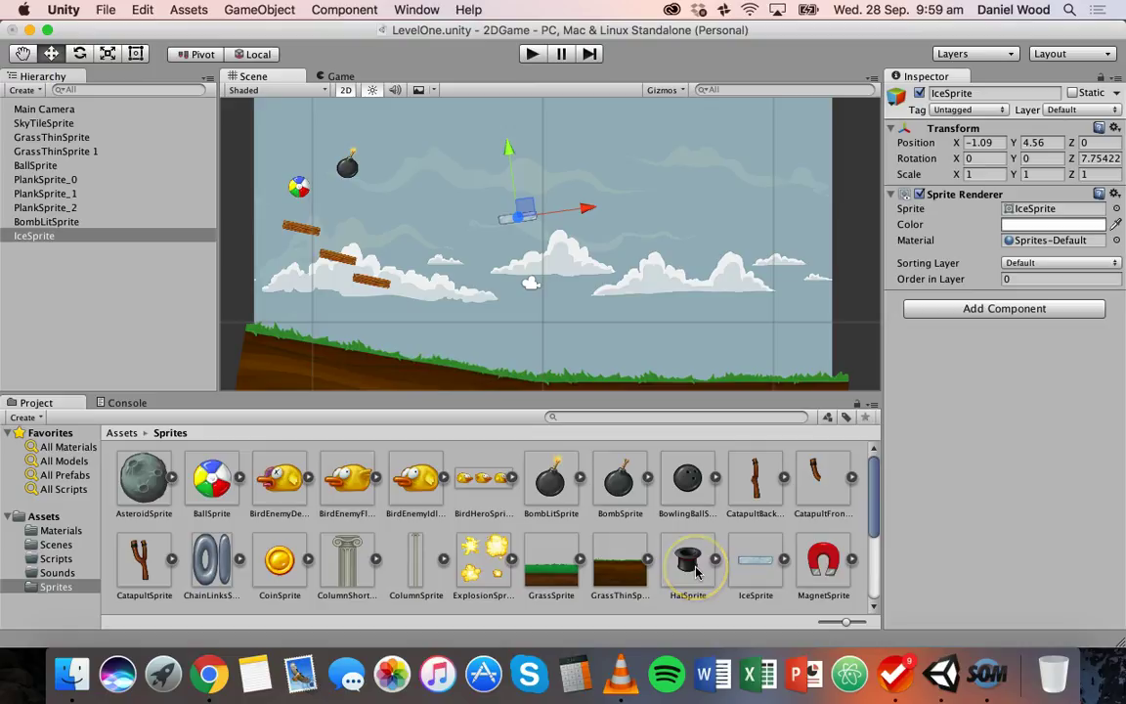
{"action": "scroll", "coordinate": [696, 572], "scroll_direction": "down", "scroll_amount": 2}
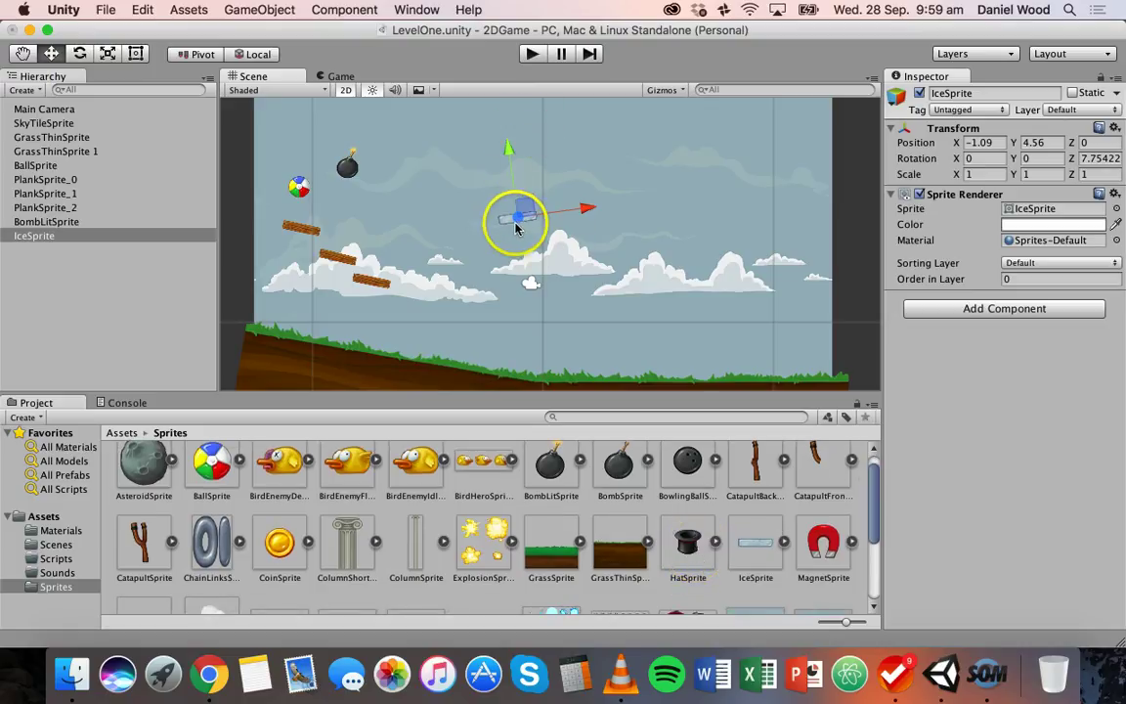
{"action": "scroll", "coordinate": [753, 550], "scroll_direction": "down", "scroll_amount": 3}
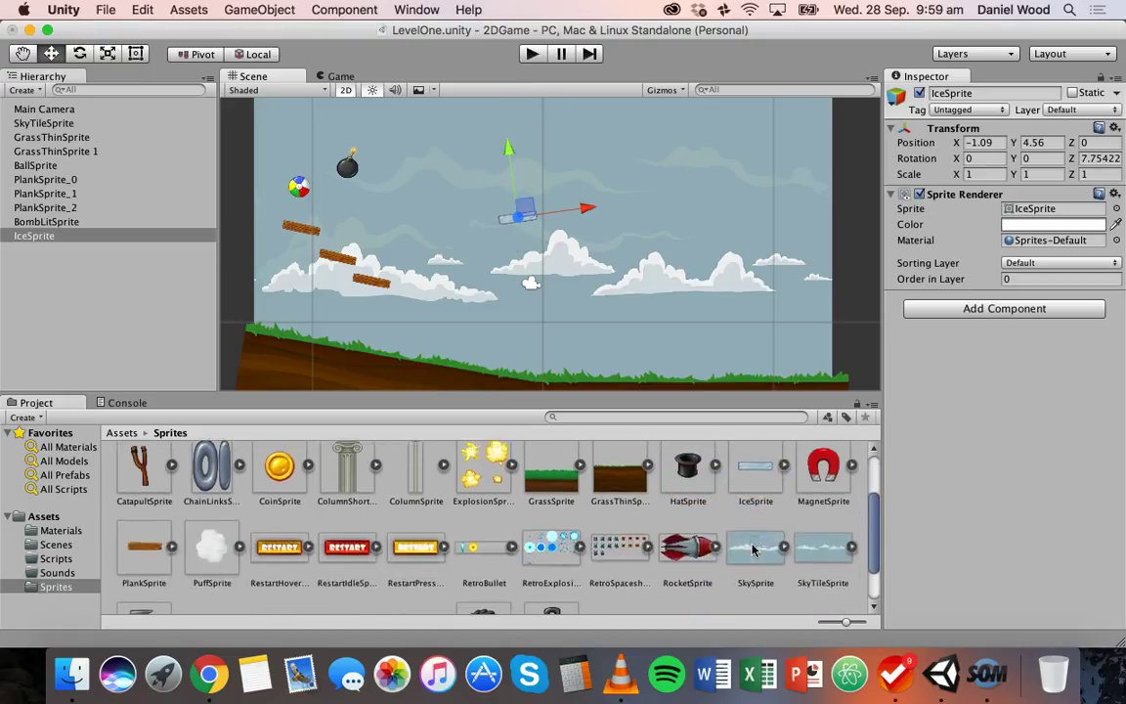
{"action": "scroll", "coordinate": [372, 503], "scroll_direction": "down", "scroll_amount": 2}
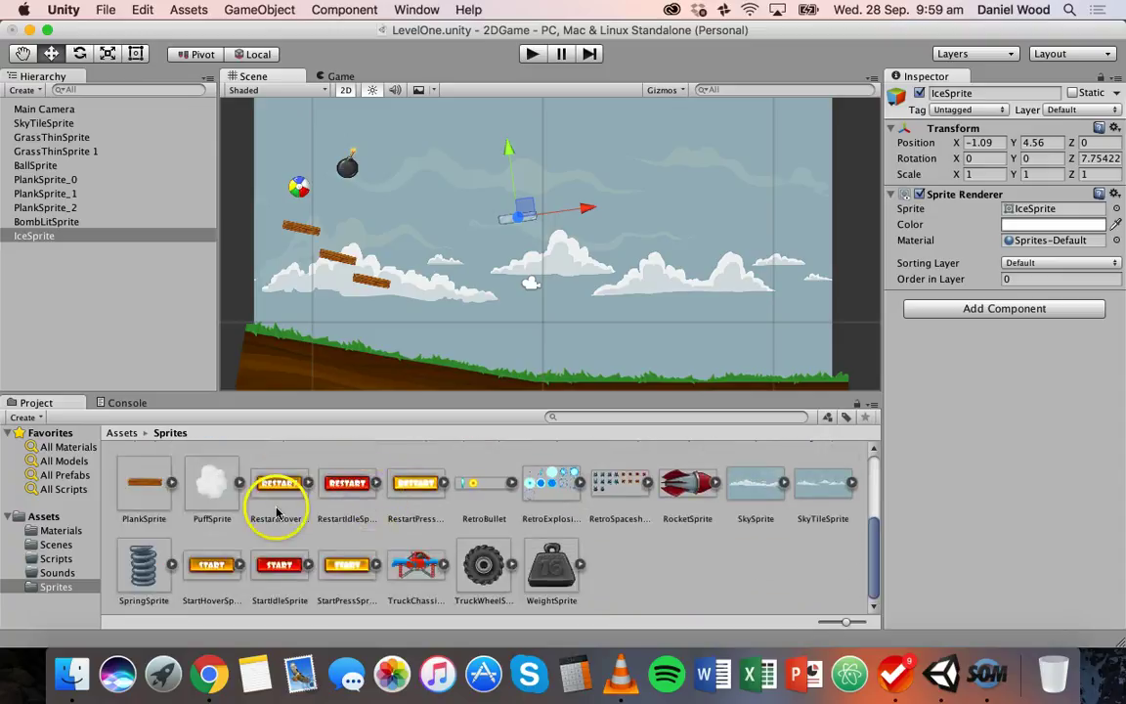
Place the WeightSprite in the scene just above the ice plank
{"action": "left_click_drag", "start_coordinate": [550, 575], "coordinate": [525, 166]}
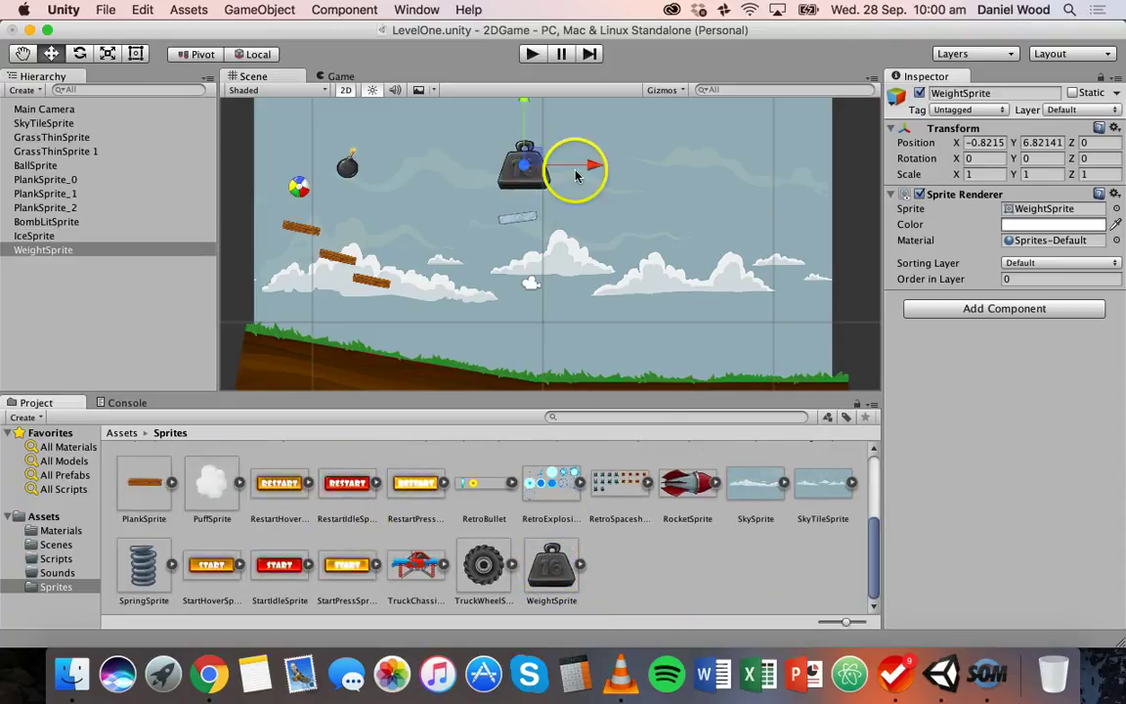
{"action": "scroll", "coordinate": [519, 226], "scroll_direction": "down", "scroll_amount": 1}
{"action": "scroll", "coordinate": [518, 225], "scroll_direction": "up", "scroll_amount": 3}
{"action": "middle_click_drag", "start_coordinate": [515, 201], "coordinate": [554, 317]}
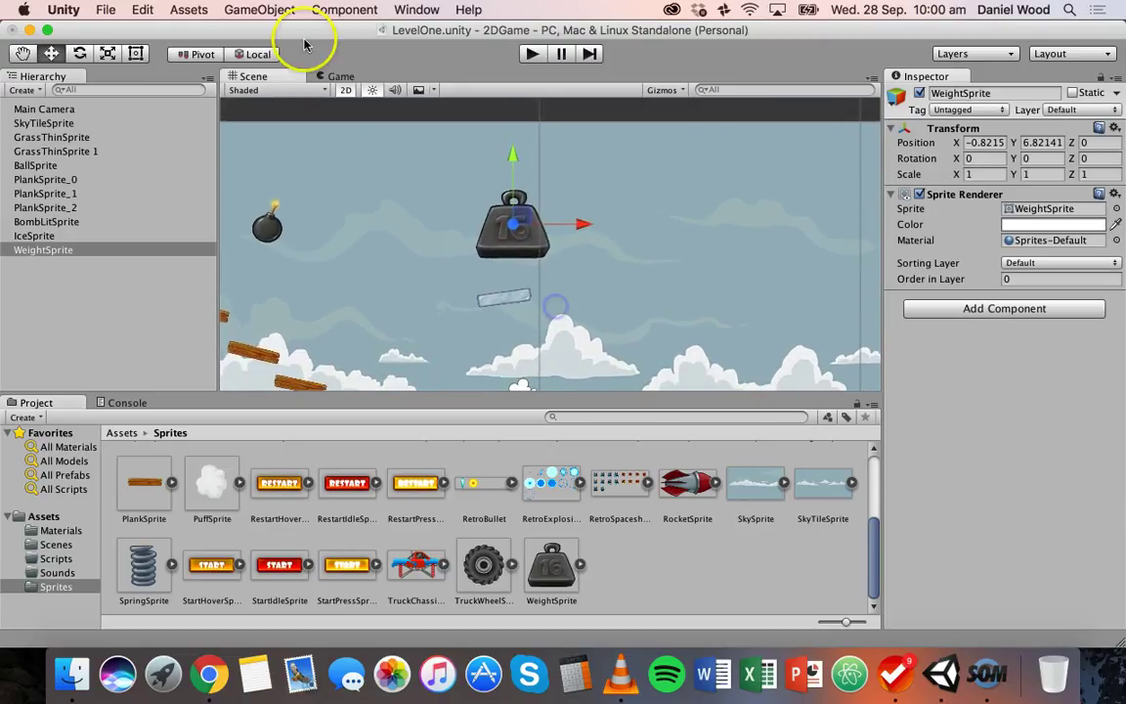
Shrink the weight uniformly to a scale of about 0.806
{"action": "left_click", "coordinate": [80, 53]}
{"action": "left_click", "coordinate": [108, 54]}
{"action": "left_click_drag", "start_coordinate": [513, 224], "coordinate": [499, 225]}
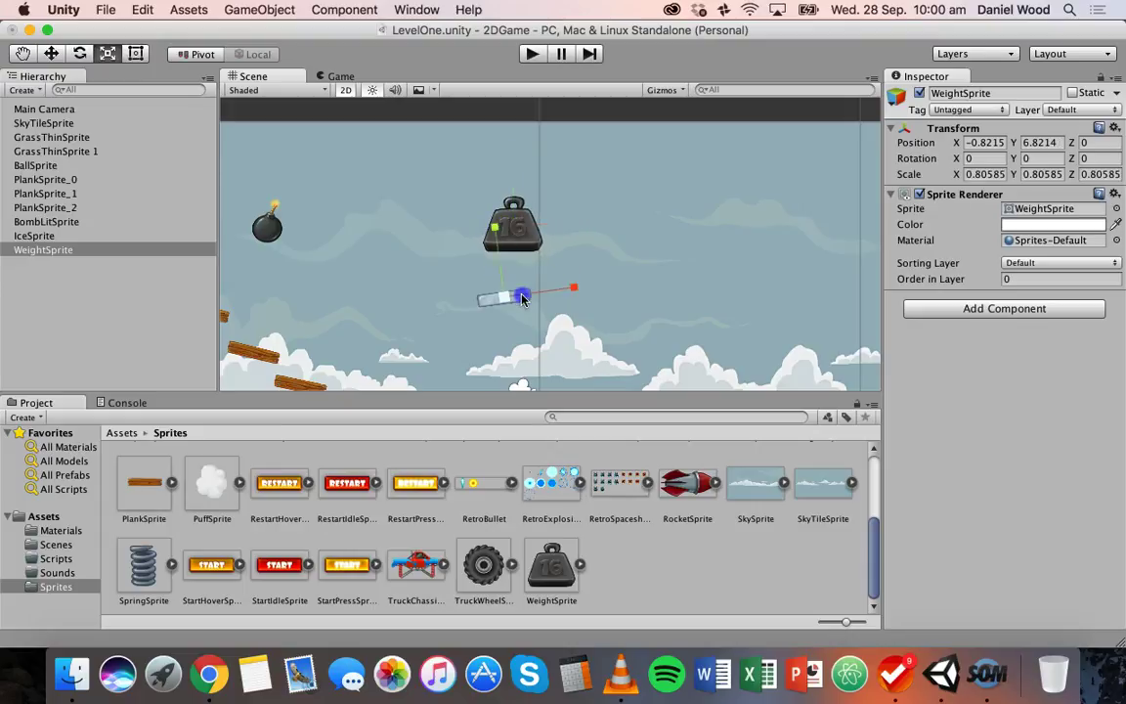
{"action": "left_click", "coordinate": [484, 300]}
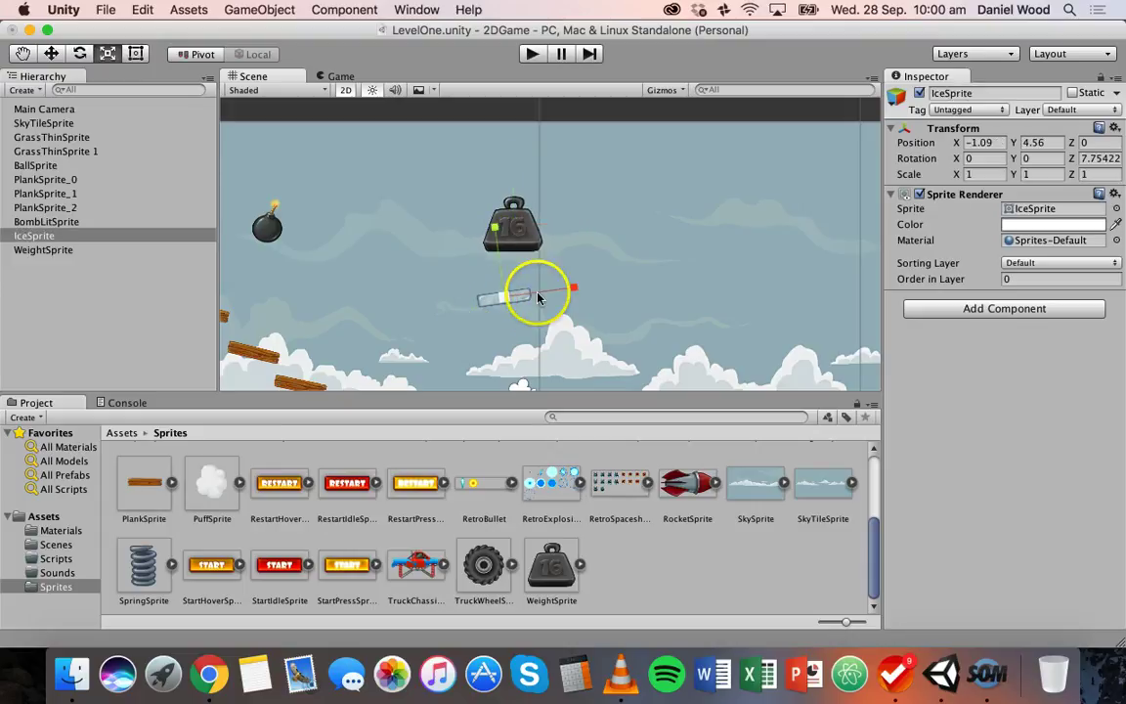
{"action": "left_click", "coordinate": [526, 235]}
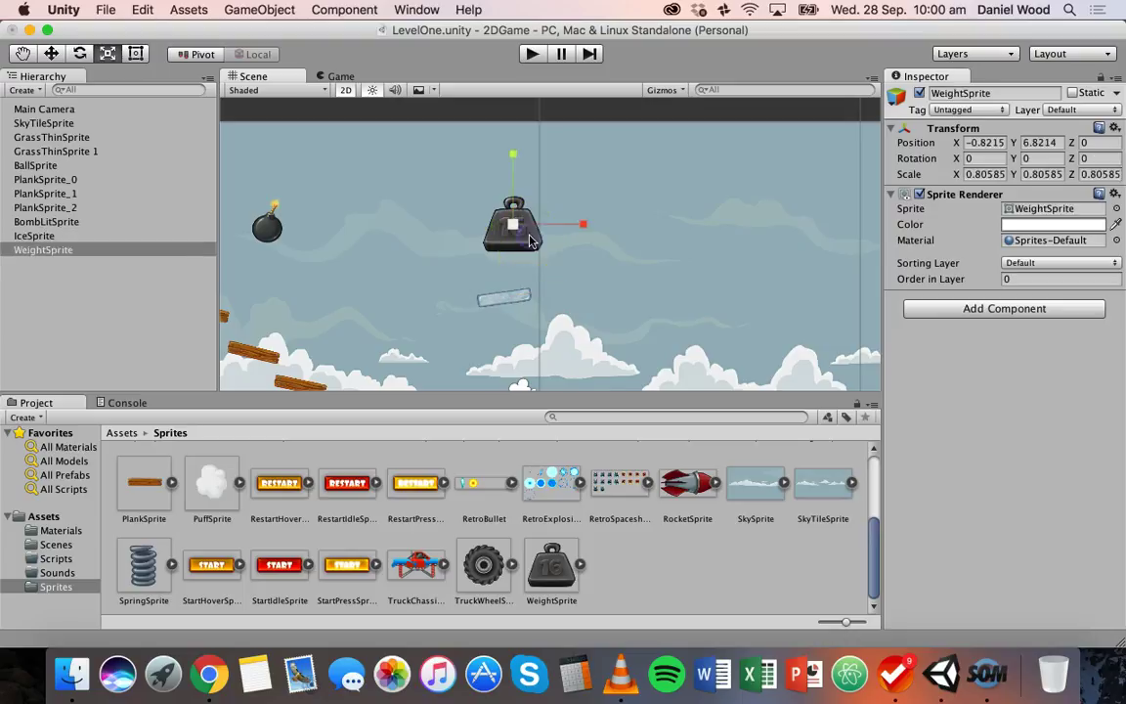
{"action": "left_click", "coordinate": [499, 300]}
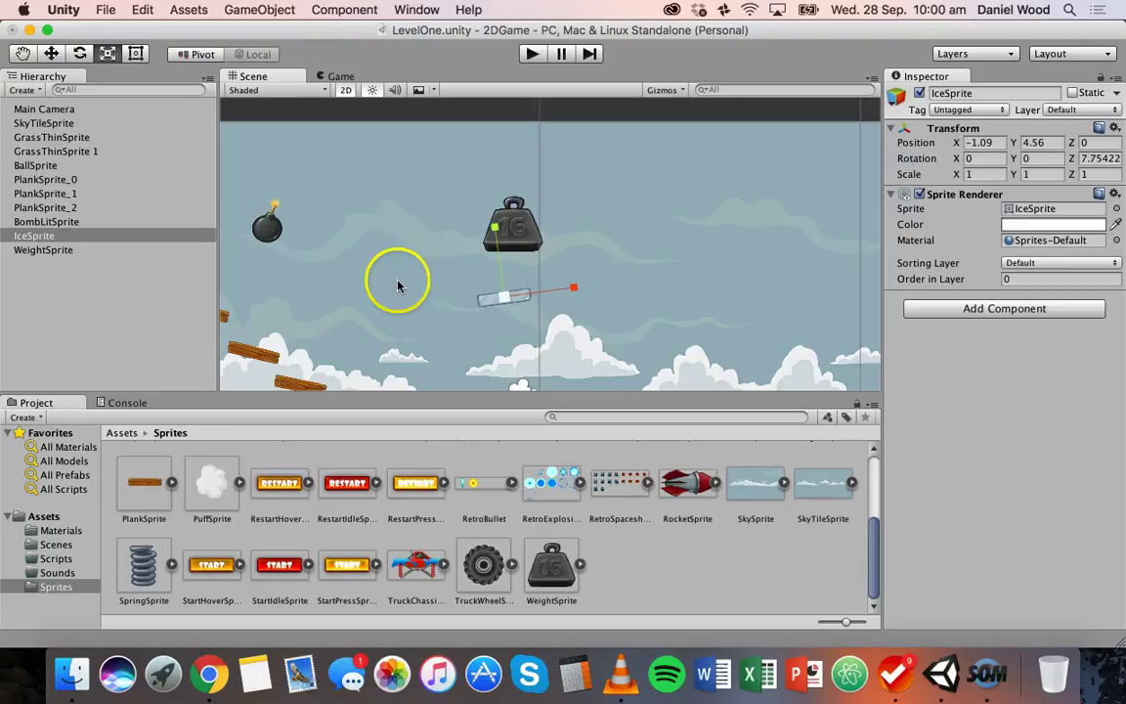
{"action": "left_click", "coordinate": [514, 233]}
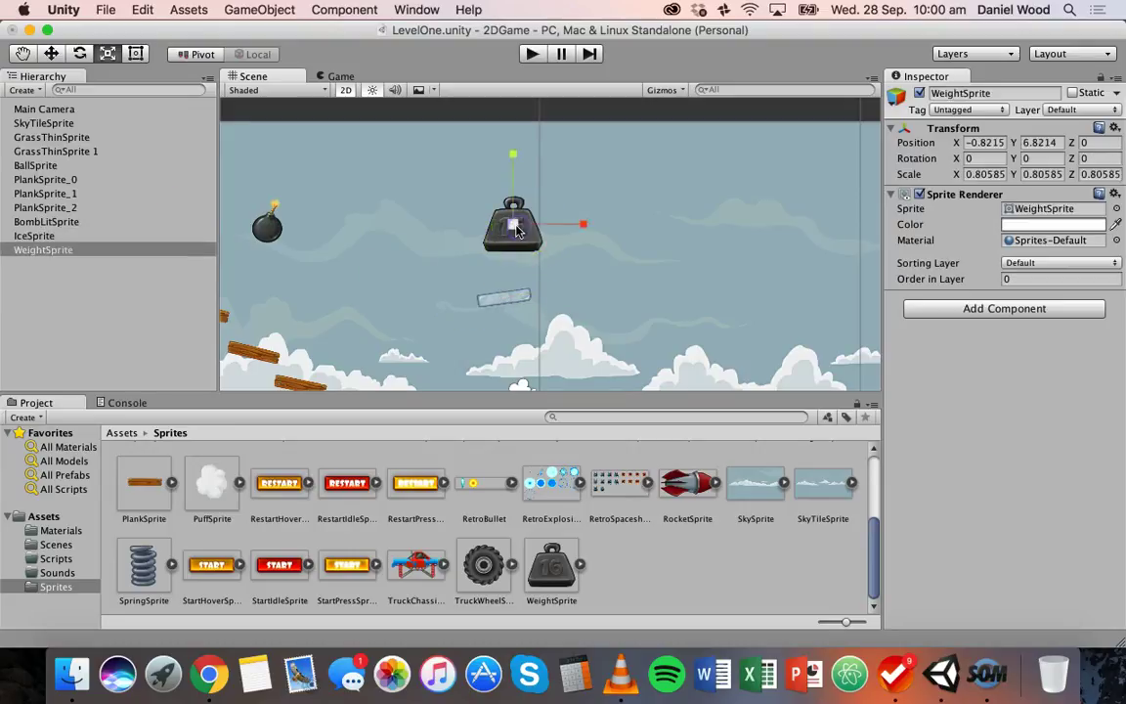
Add a Rigidbody 2D to the WeightSprite so it falls
{"action": "left_click", "coordinate": [976, 311]}
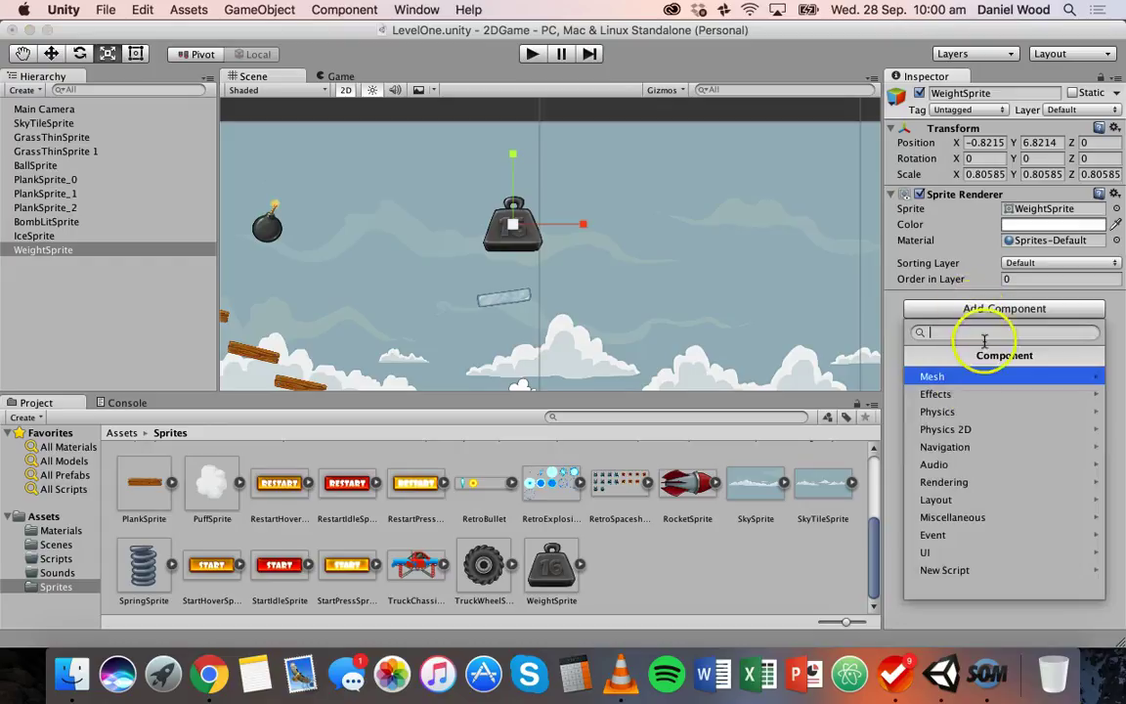
{"action": "left_click", "coordinate": [950, 430]}
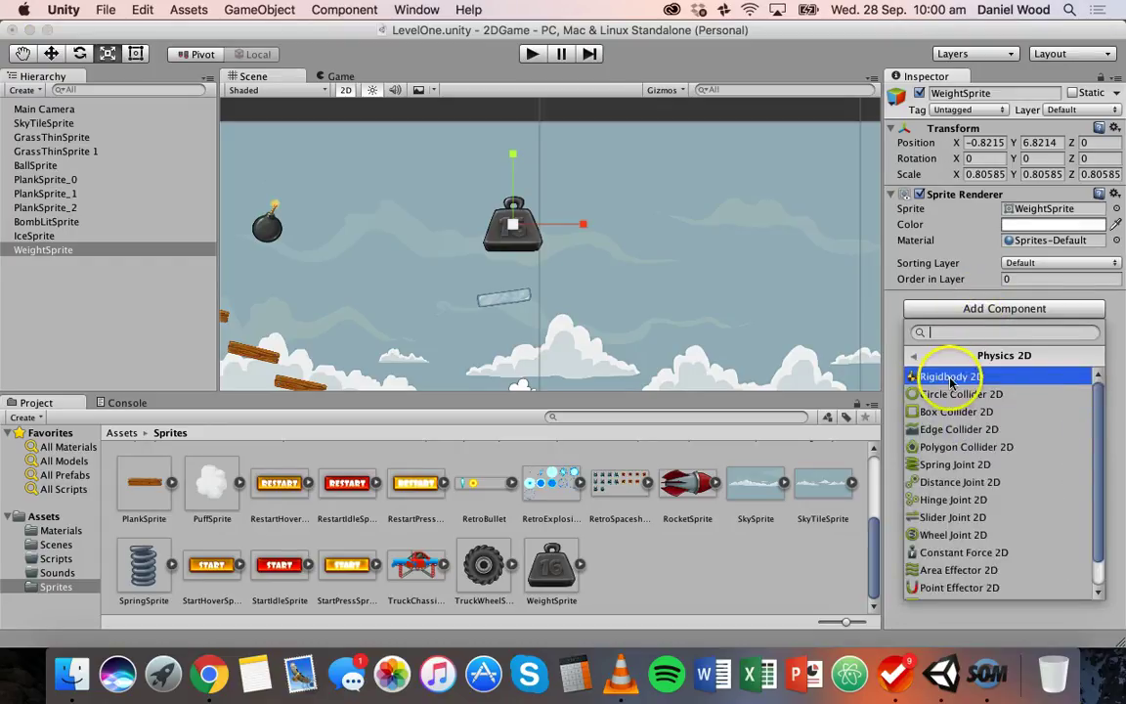
{"action": "left_click", "coordinate": [971, 378]}
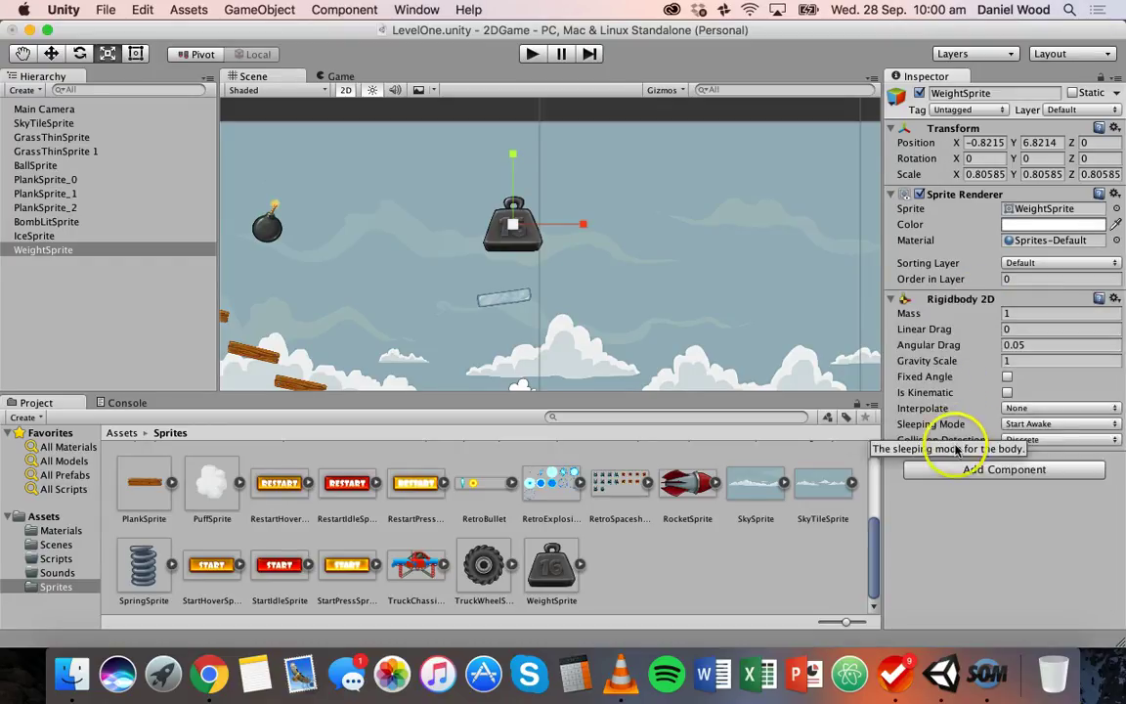
Add a Polygon Collider 2D to the WeightSprite
{"action": "left_click", "coordinate": [946, 471]}
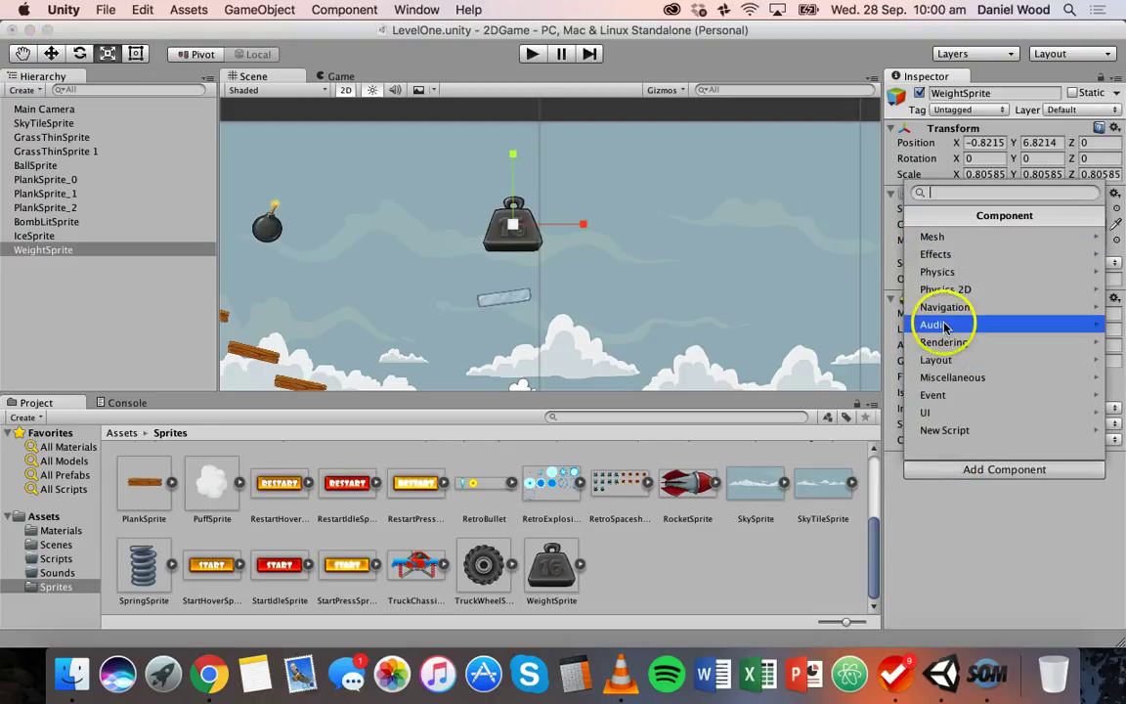
{"action": "left_click", "coordinate": [941, 291]}
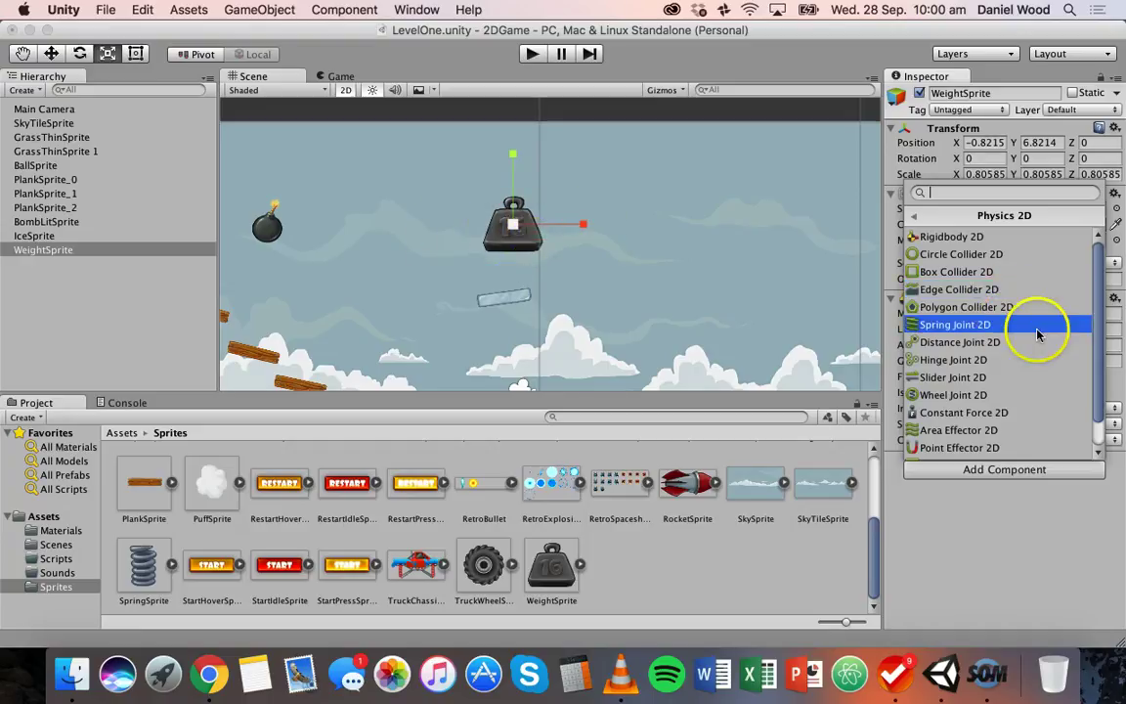
{"action": "left_click", "coordinate": [968, 307]}
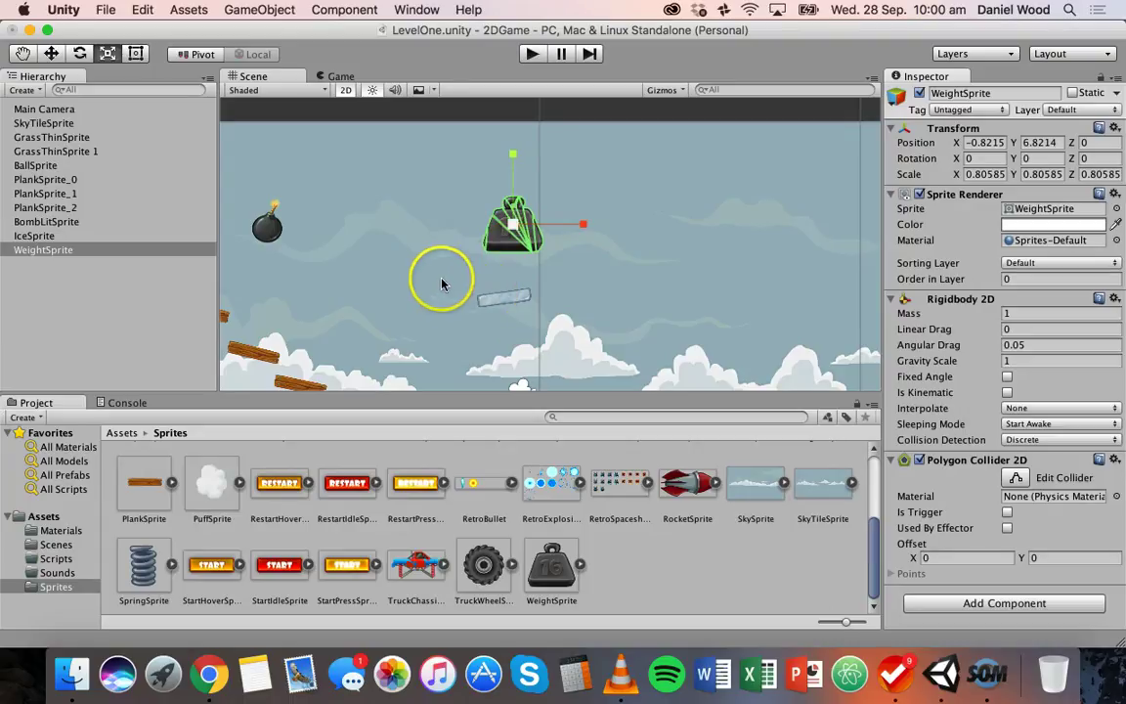
Add a Box Collider 2D to the IceSprite plank
{"action": "left_click", "coordinate": [495, 301]}
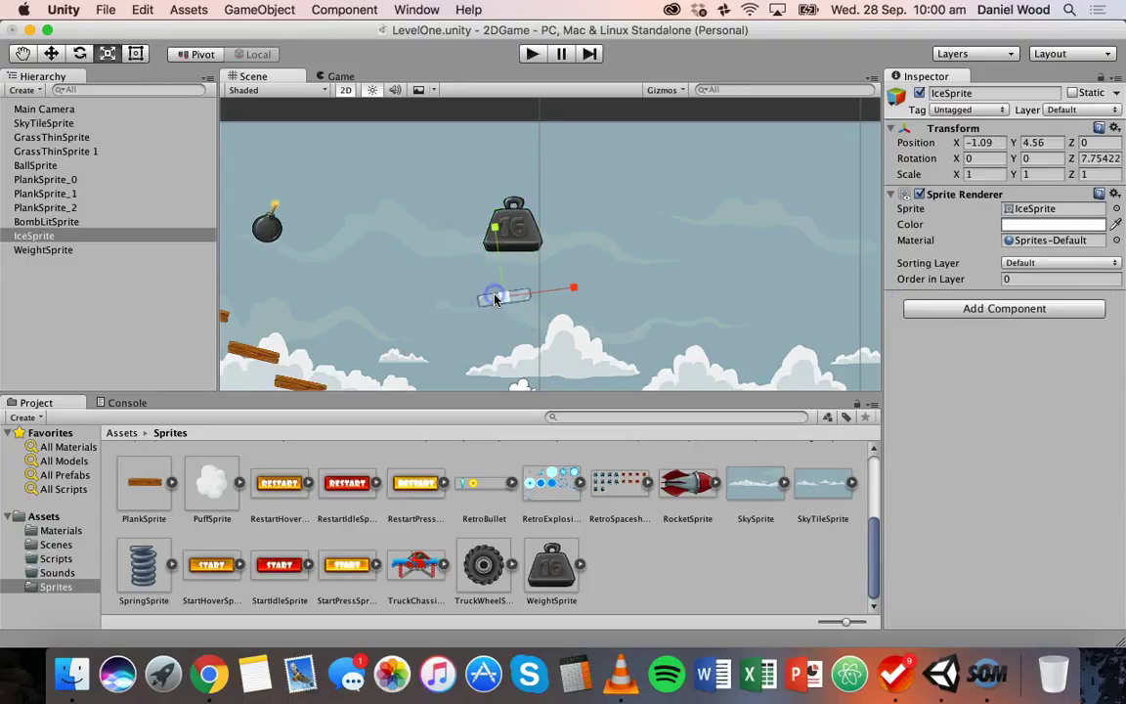
{"action": "left_click", "coordinate": [967, 308]}
{"action": "left_click", "coordinate": [962, 429]}
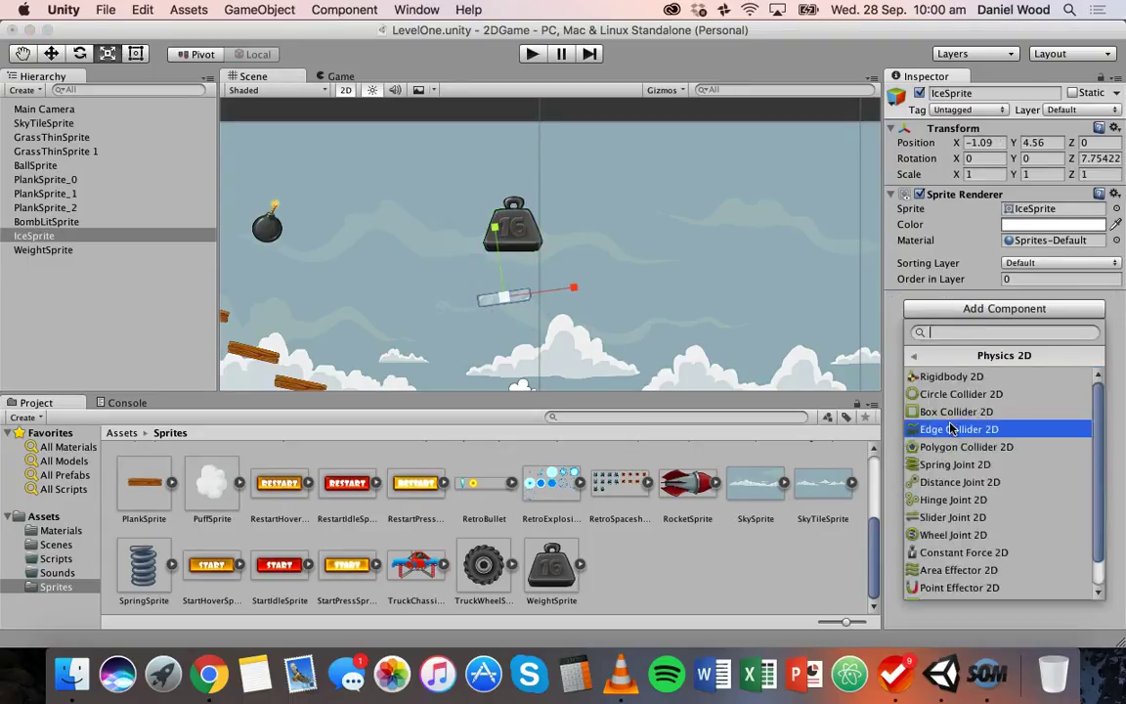
{"action": "left_click", "coordinate": [951, 412]}
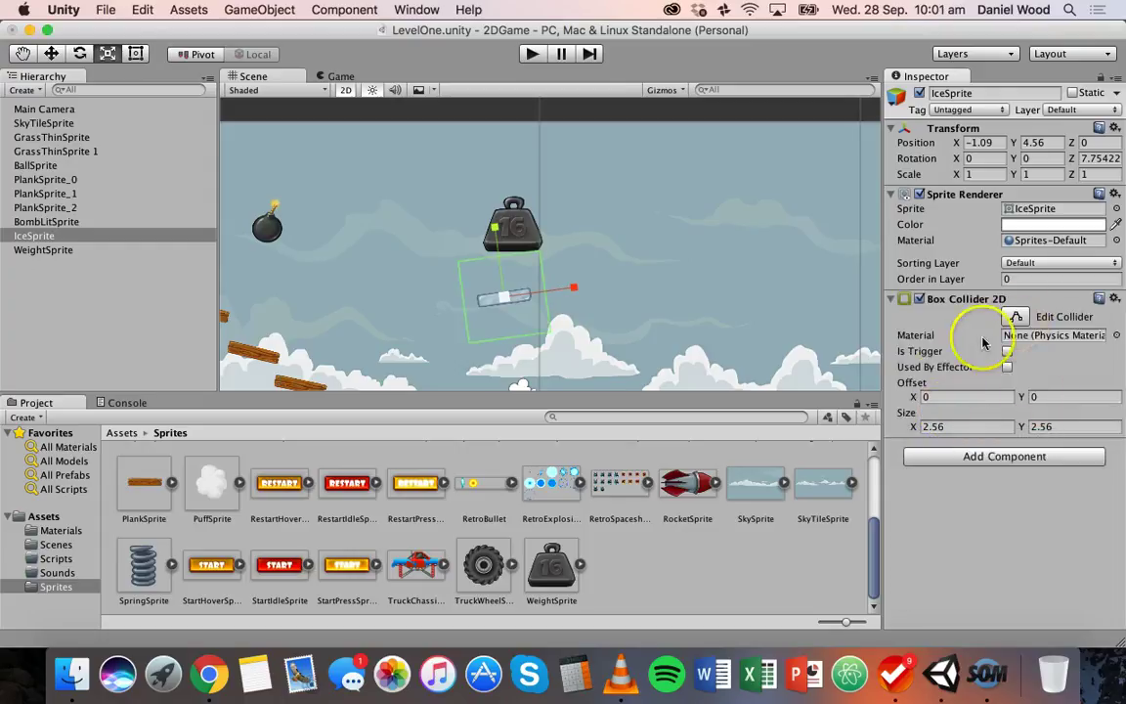
Fit the plank's box collider tightly, sized 1.72 by 0.4
{"action": "left_click", "coordinate": [1015, 318]}
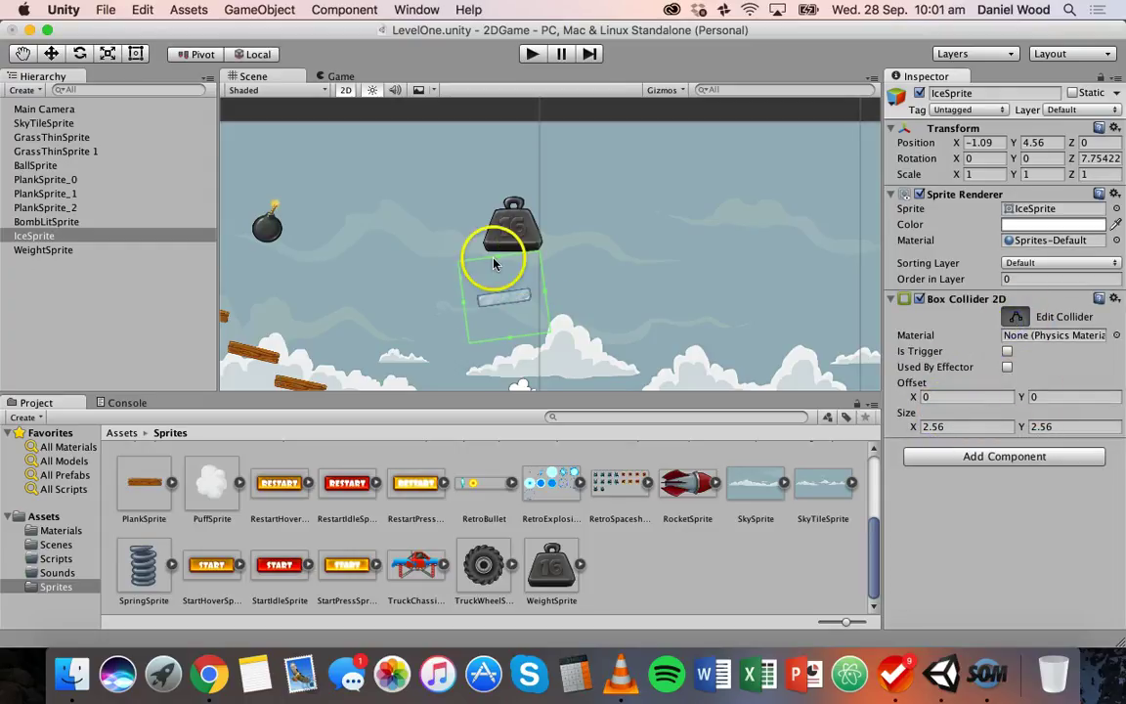
{"action": "left_click_drag", "start_coordinate": [498, 256], "coordinate": [500, 290]}
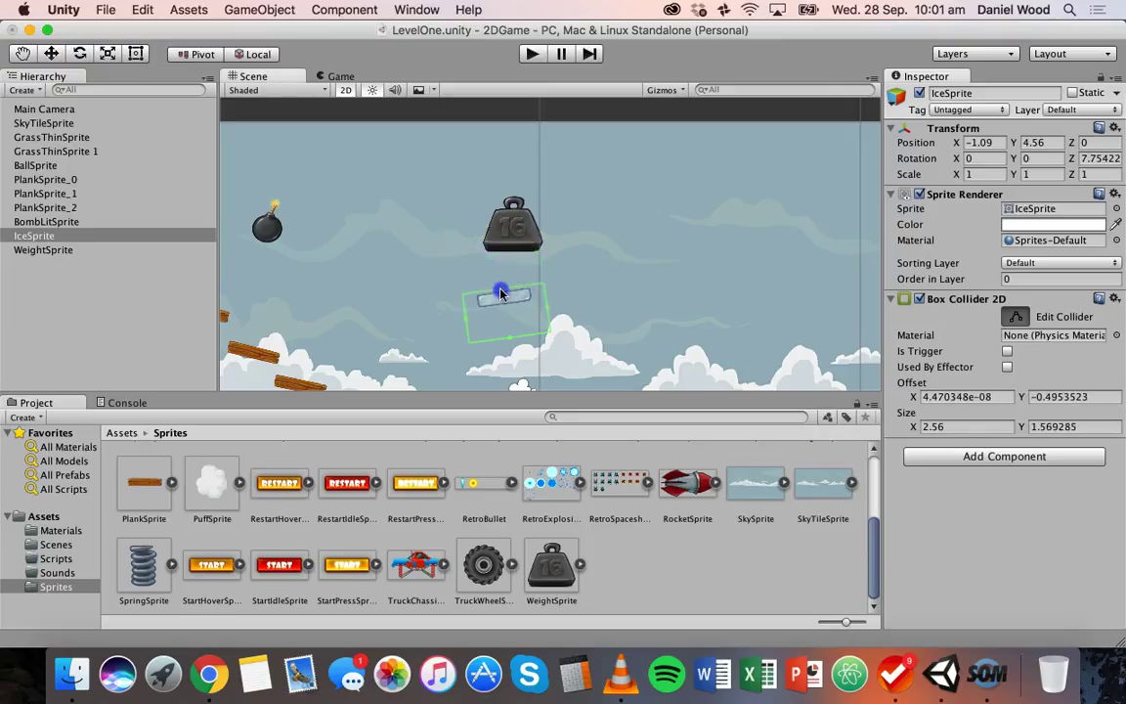
{"action": "left_click_drag", "start_coordinate": [505, 334], "coordinate": [505, 305]}
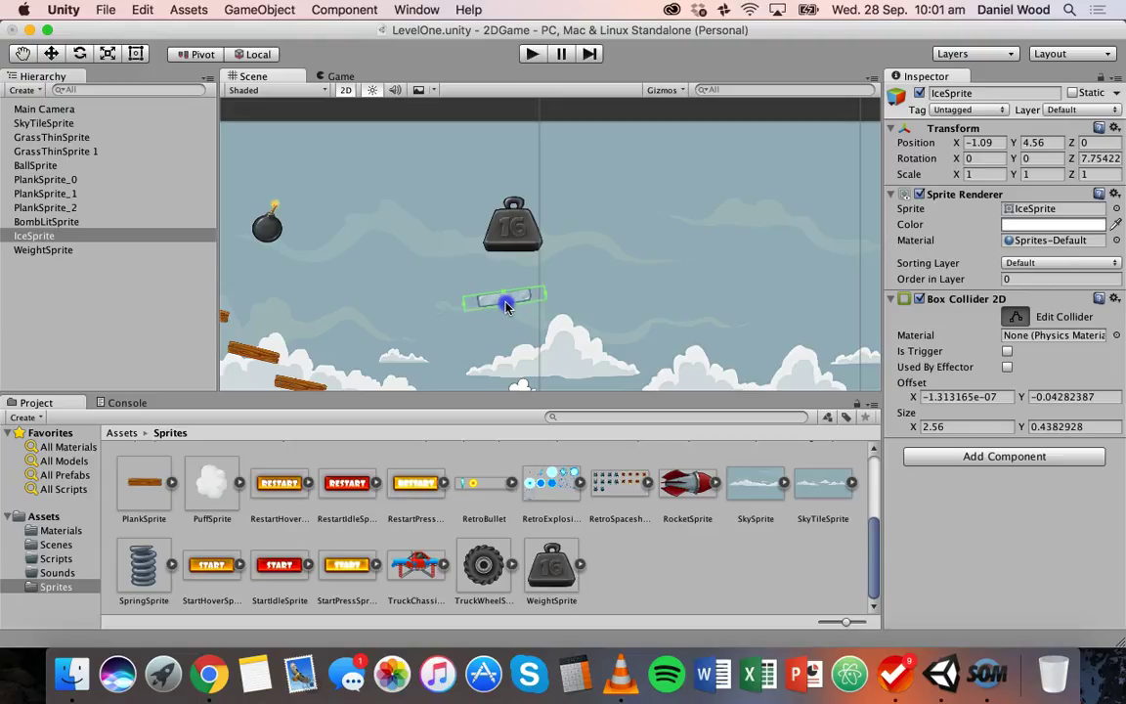
{"action": "left_click", "coordinate": [912, 427]}
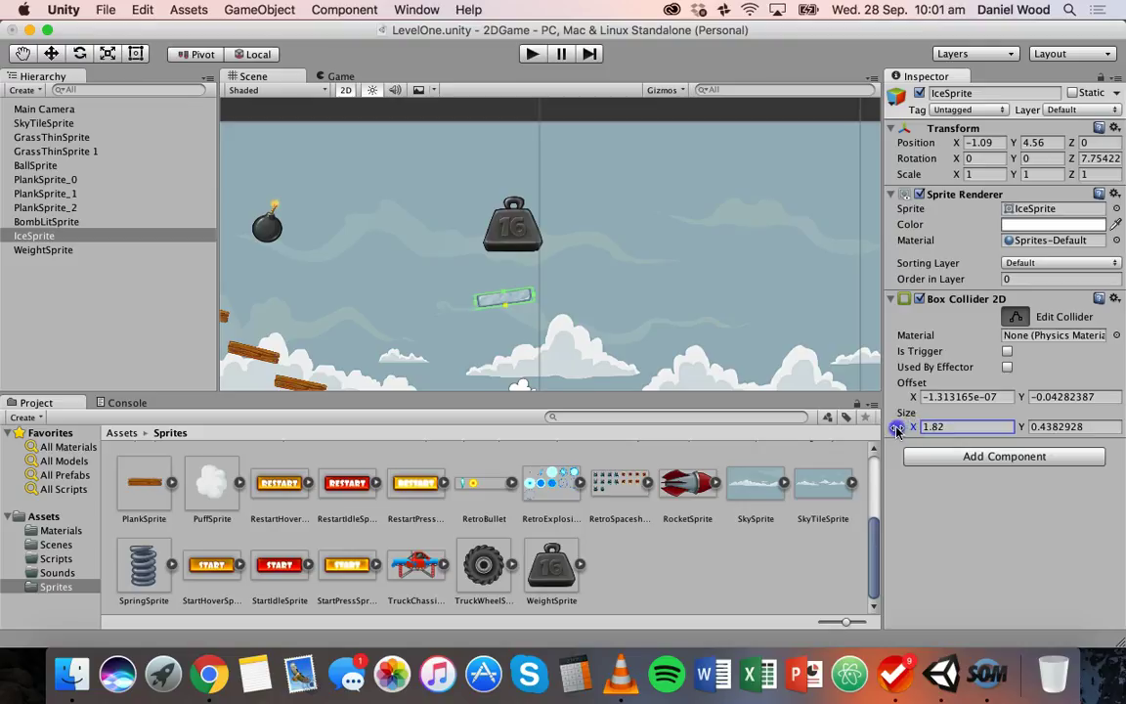
{"action": "left_click", "coordinate": [1022, 428]}
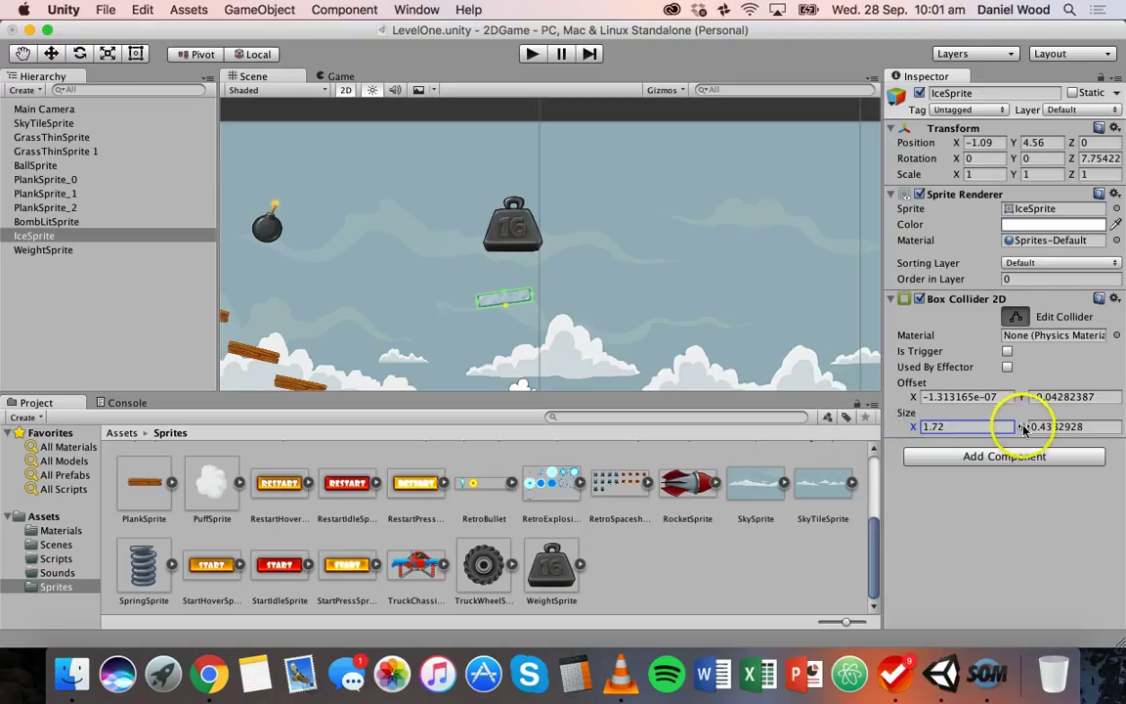
{"action": "left_click", "coordinate": [1021, 427]}
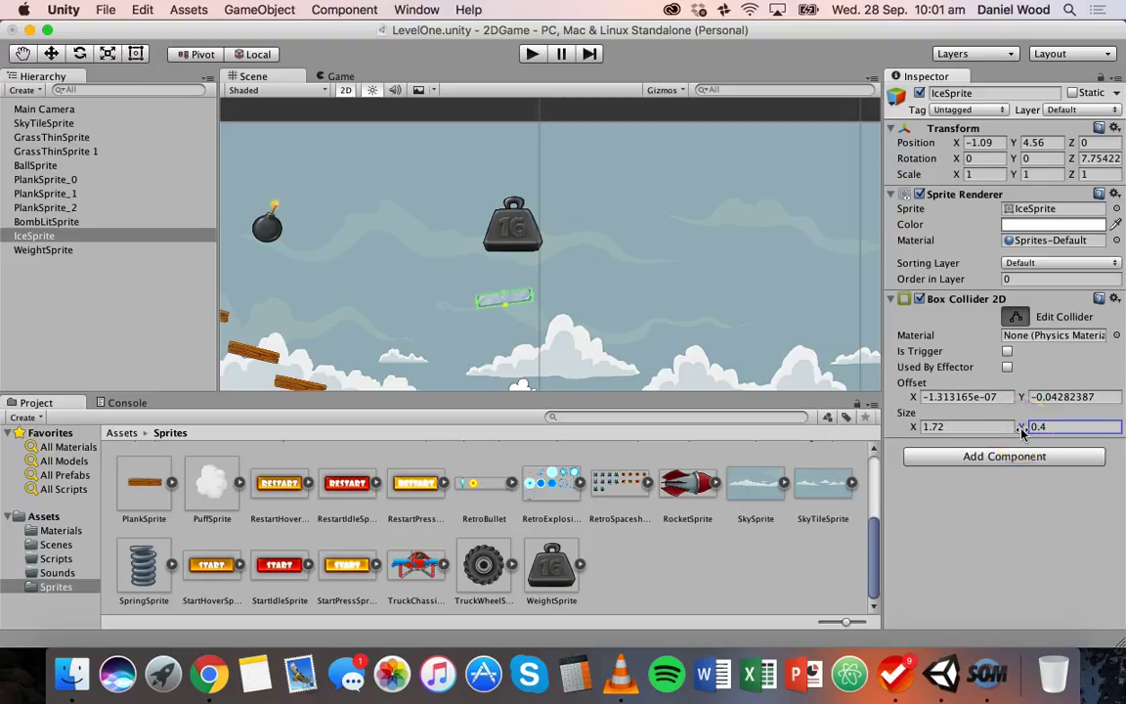
Test-play the weight landing on the plank, shrink it to scale 0.6896, and retest
{"action": "left_click", "coordinate": [533, 55]}
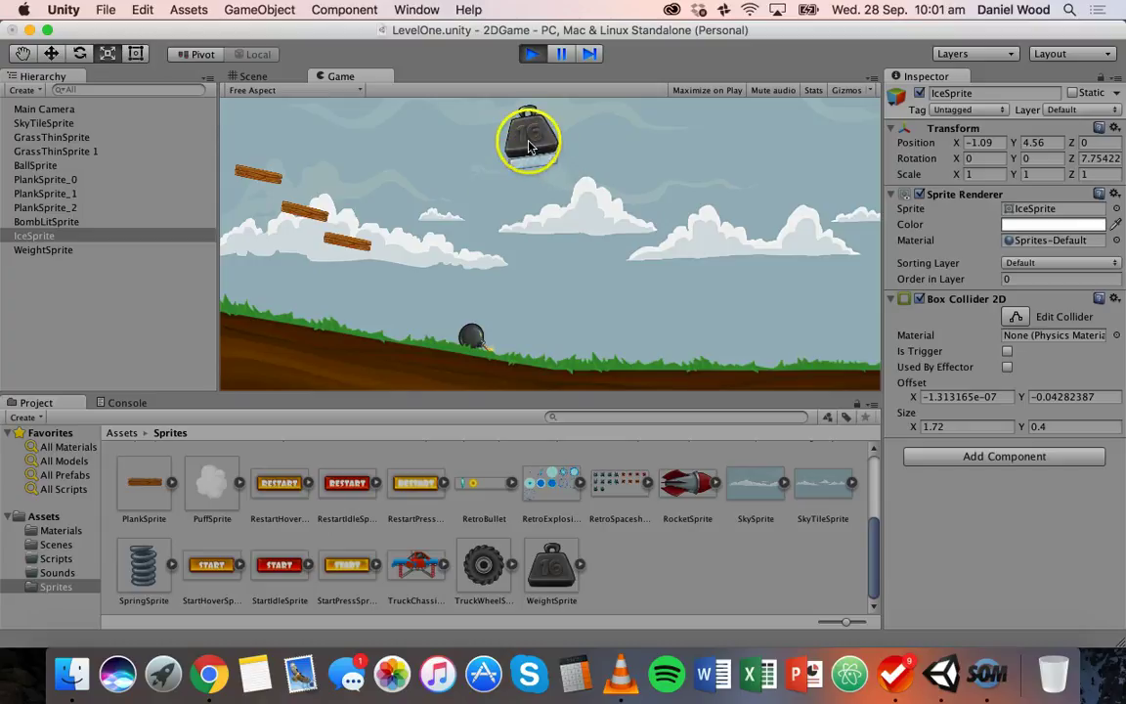
{"action": "left_click", "coordinate": [531, 57]}
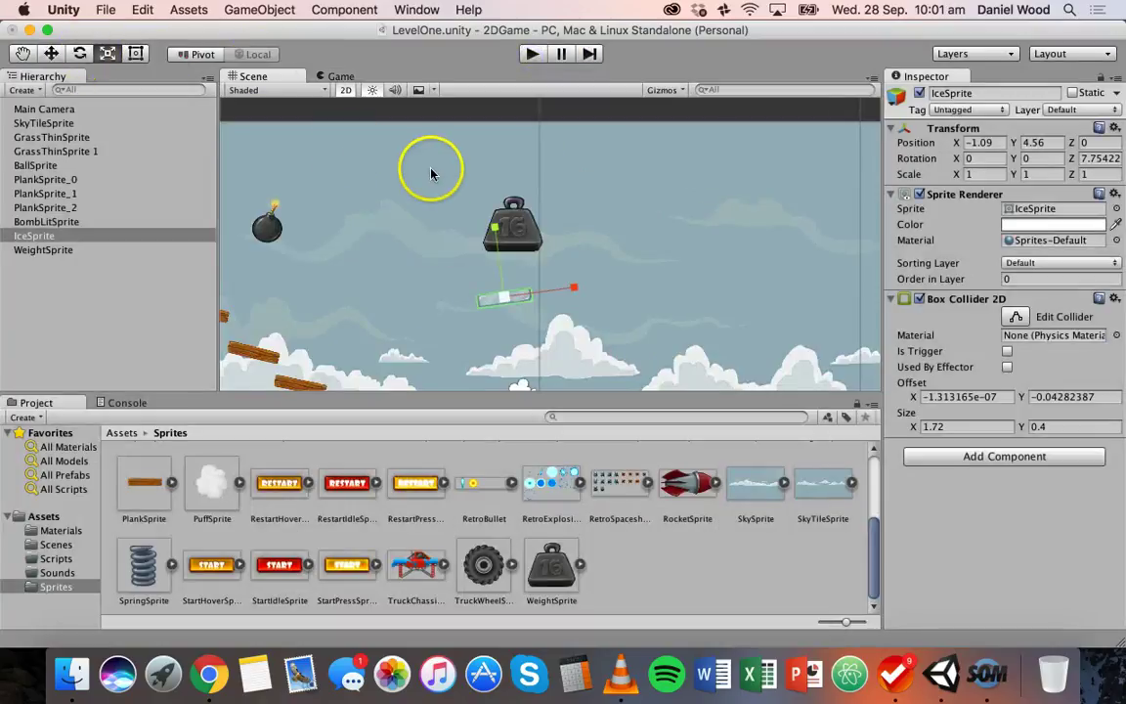
{"action": "left_click", "coordinate": [515, 231]}
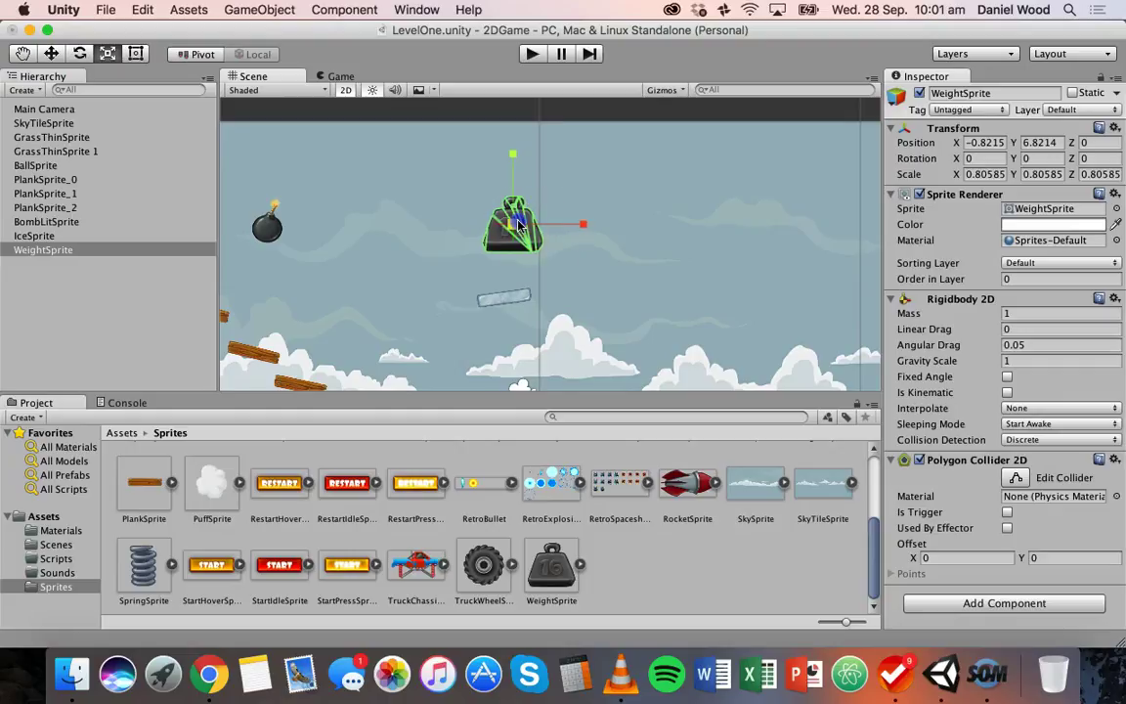
{"action": "left_click", "coordinate": [529, 56]}
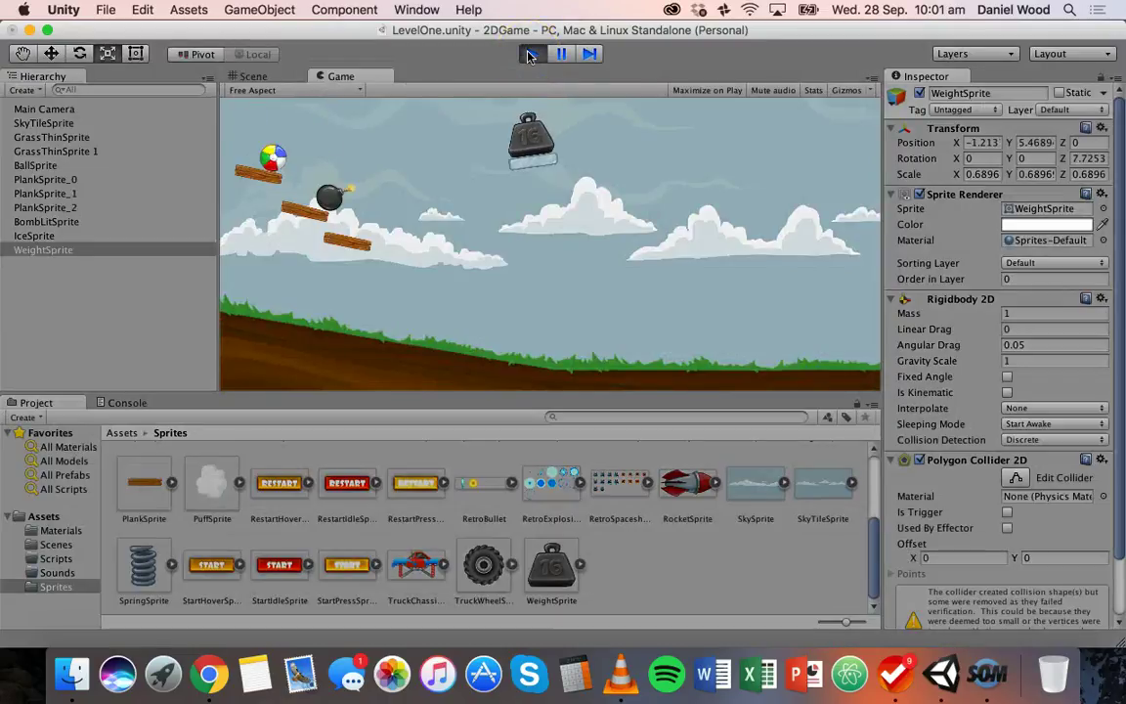
{"action": "left_click", "coordinate": [529, 56]}
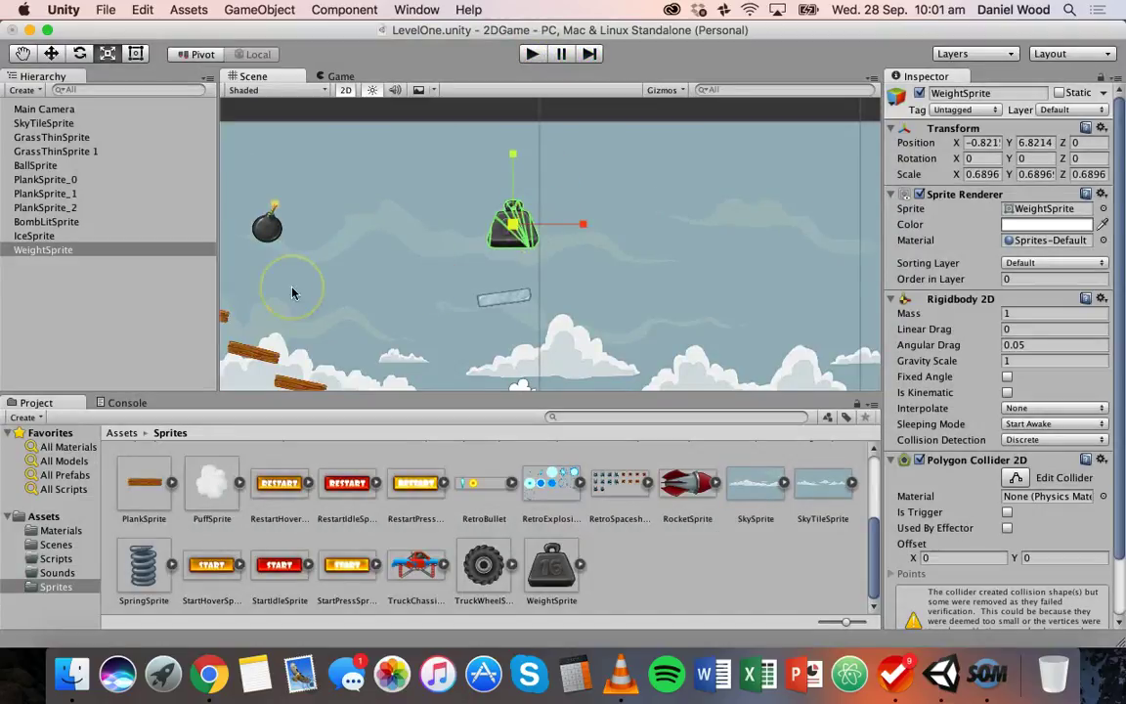
{"action": "left_click", "coordinate": [513, 297]}
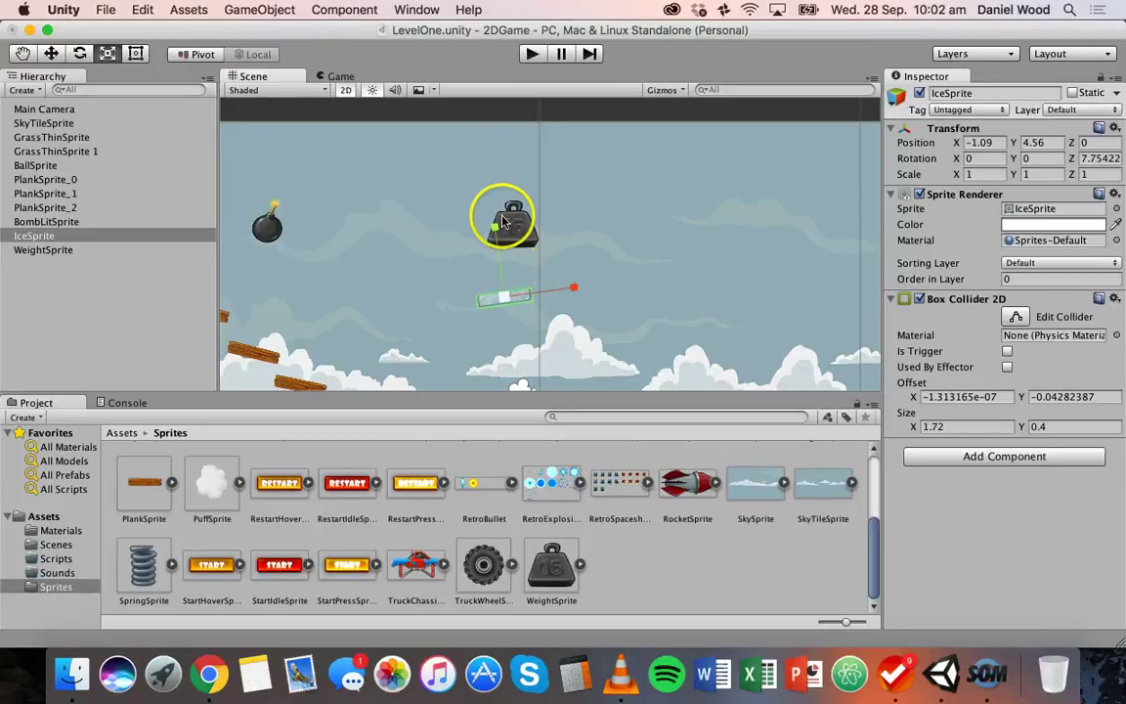
Create a new Physics2D material inside Assets > Materials
{"action": "left_click", "coordinate": [124, 433]}
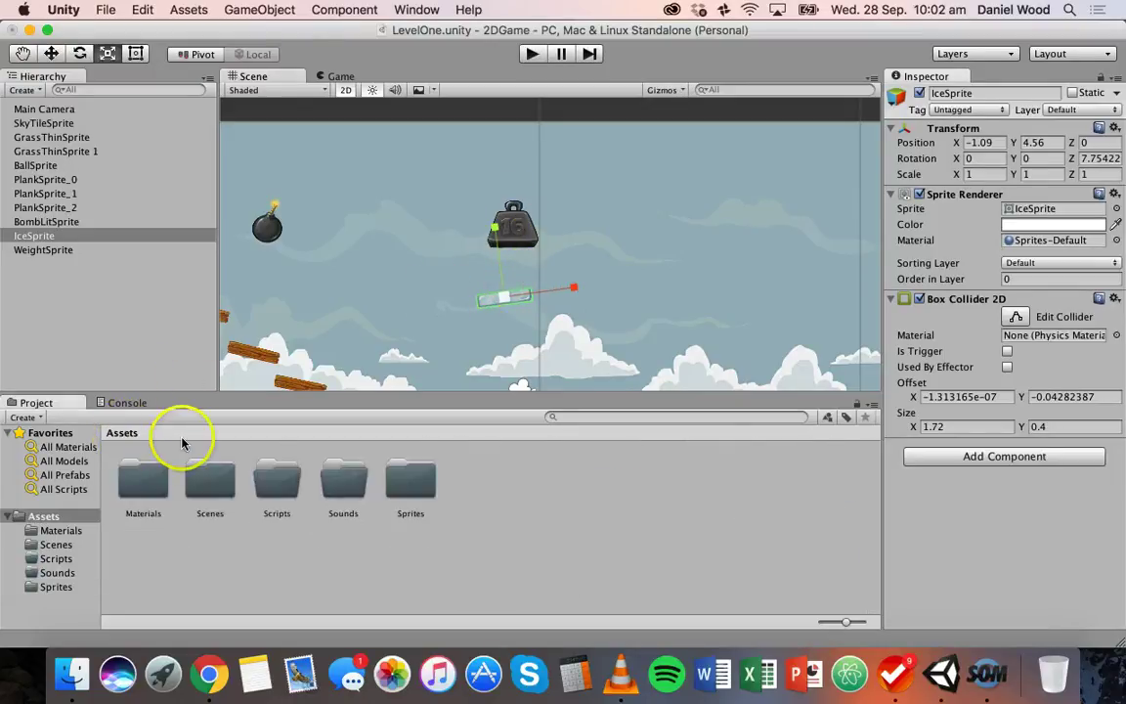
{"action": "double_click", "coordinate": [154, 489]}
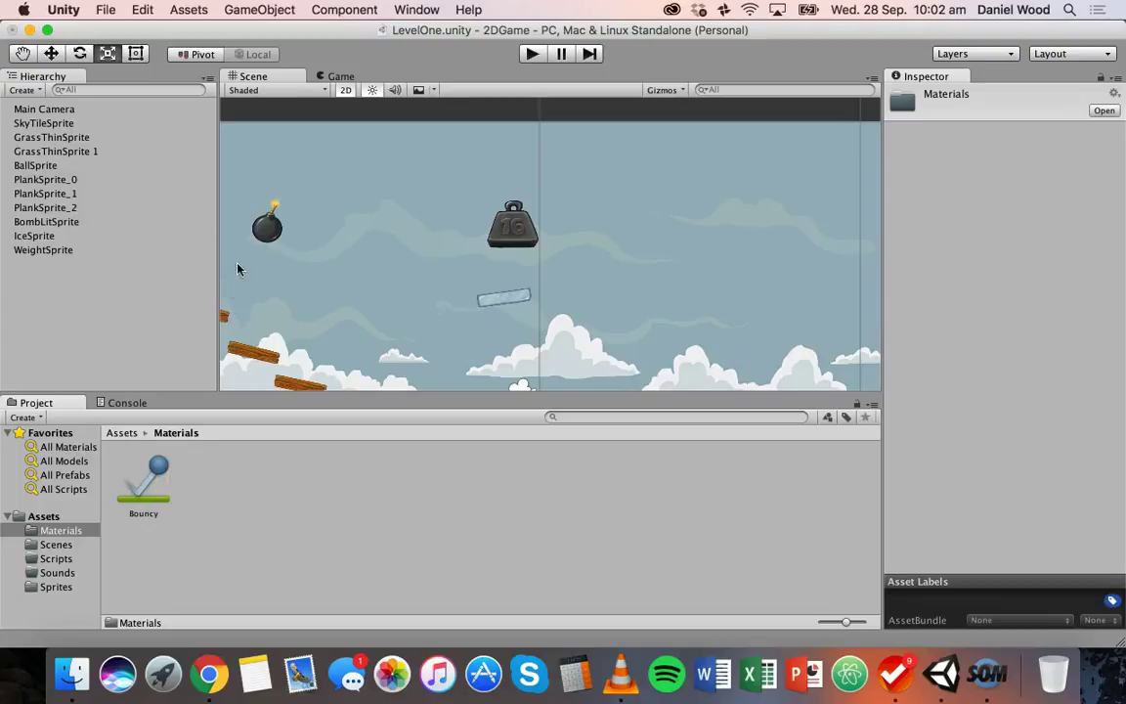
{"action": "right_click", "coordinate": [250, 489]}
{"action": "mouse_move", "coordinate": [352, 366]}
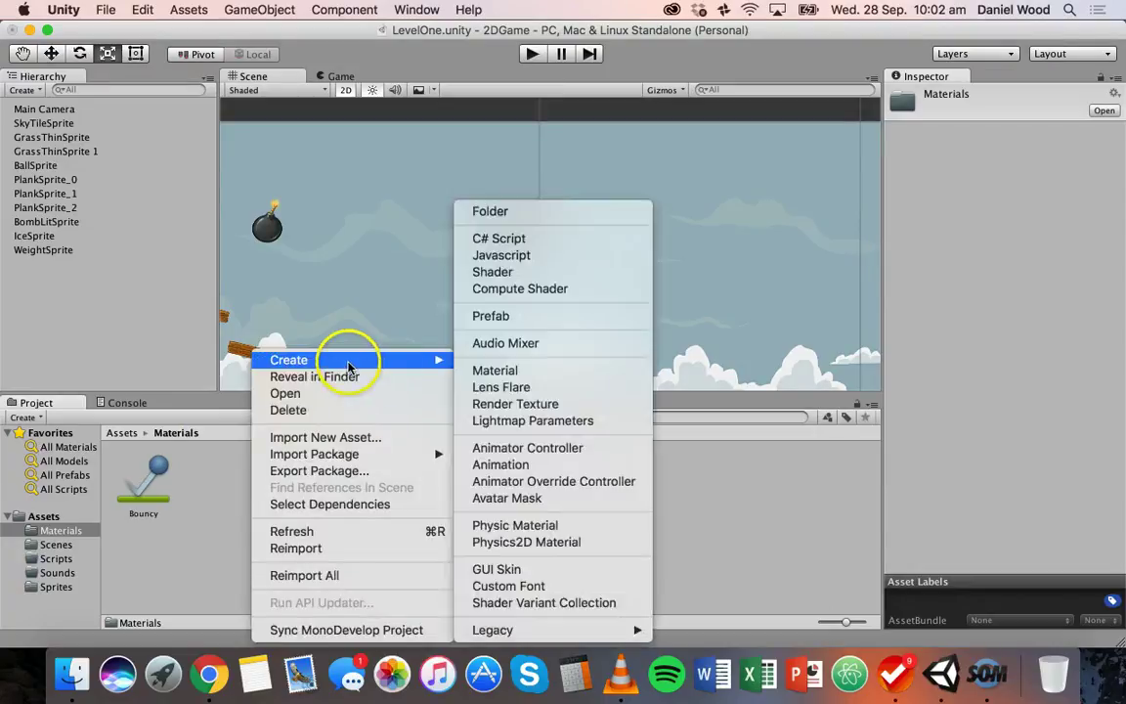
{"action": "left_click", "coordinate": [533, 543]}
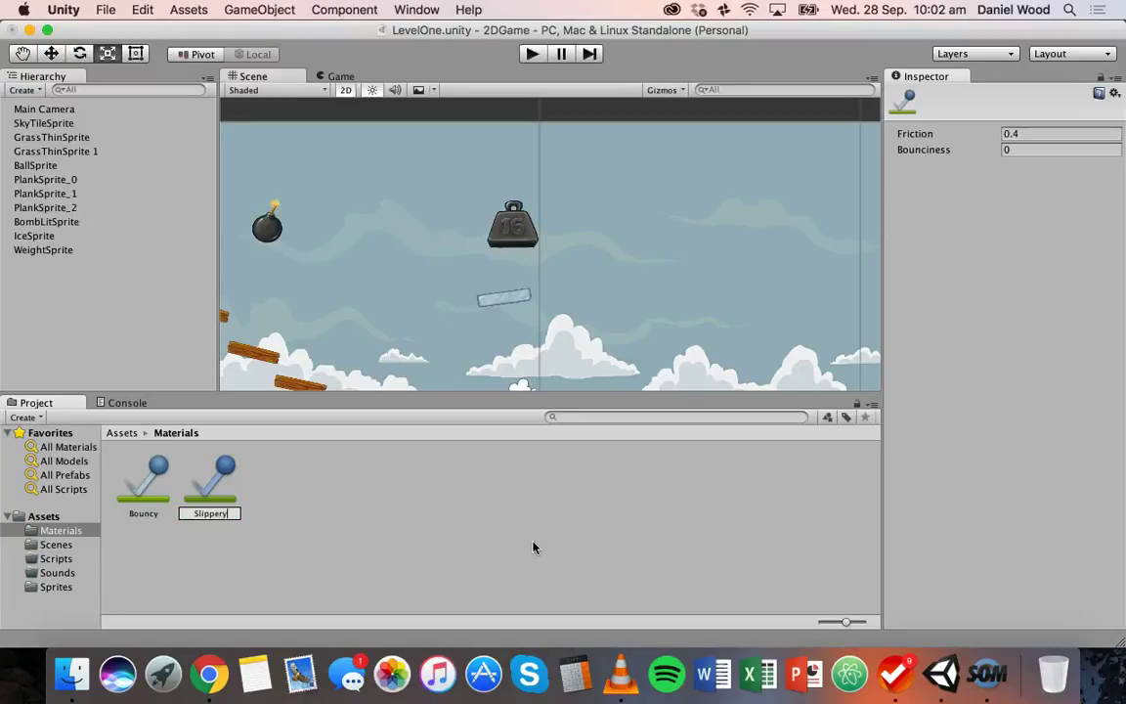
Name the material Slippery, set Friction 0.1, and assign it to IceSprite's Box Collider 2D
{"action": "left_click", "coordinate": [523, 543]}
{"action": "left_click", "coordinate": [213, 491]}
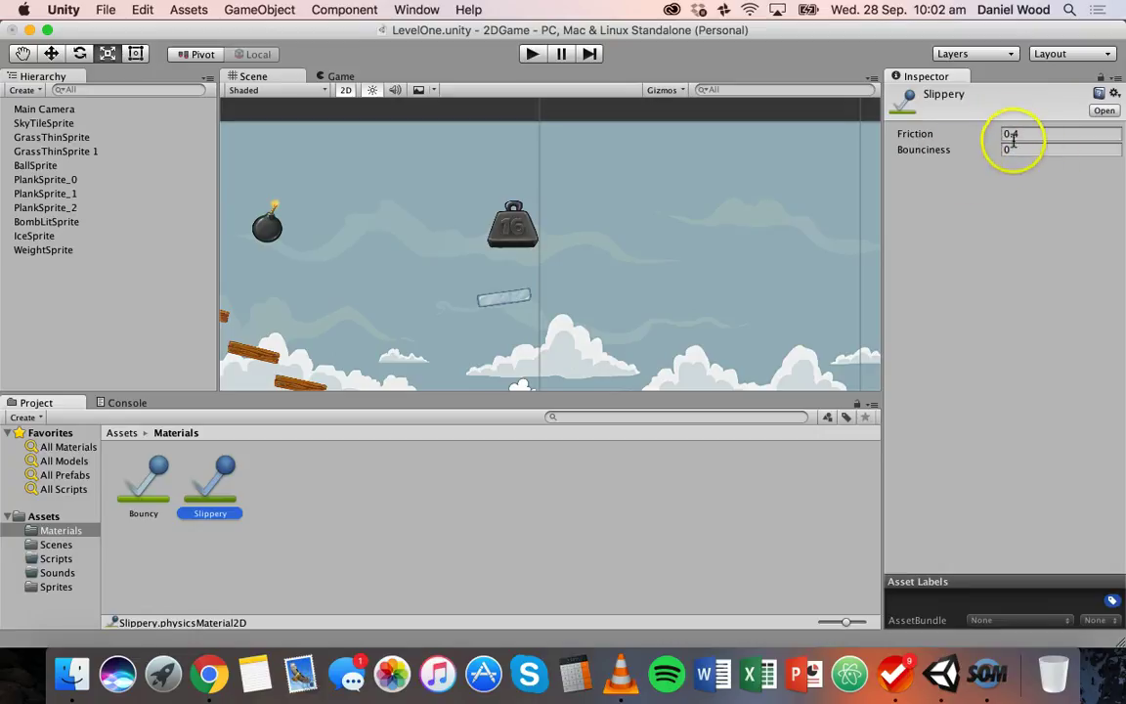
{"action": "left_click", "coordinate": [1033, 134]}
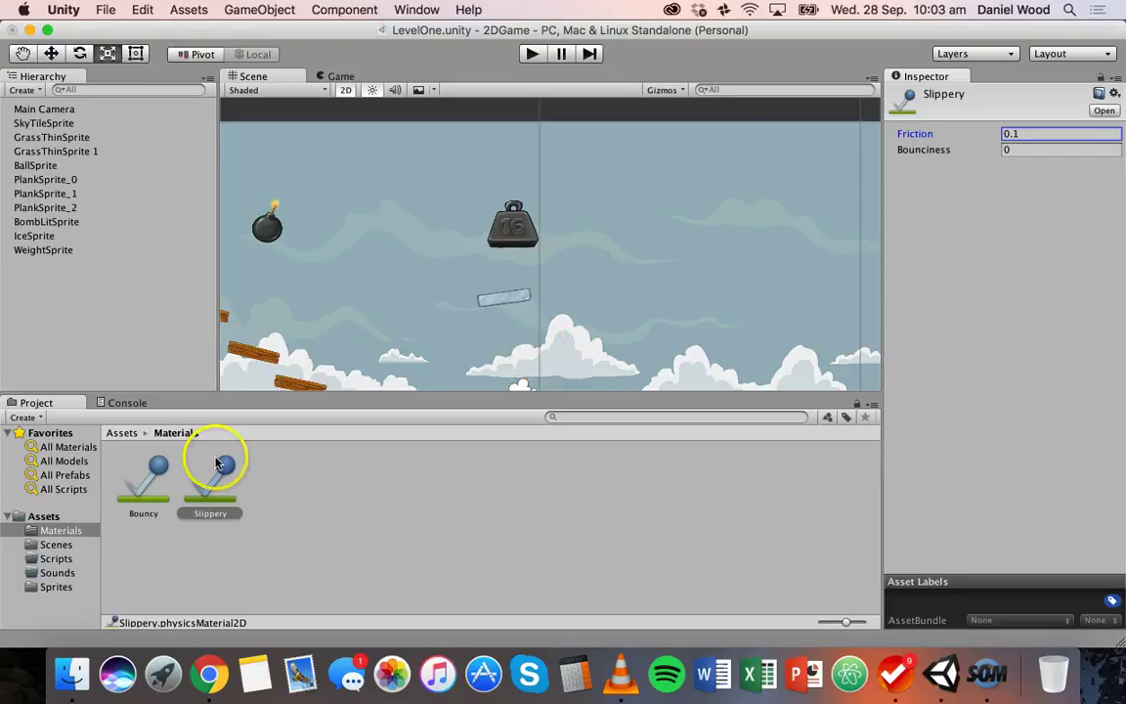
{"action": "left_click", "coordinate": [39, 238]}
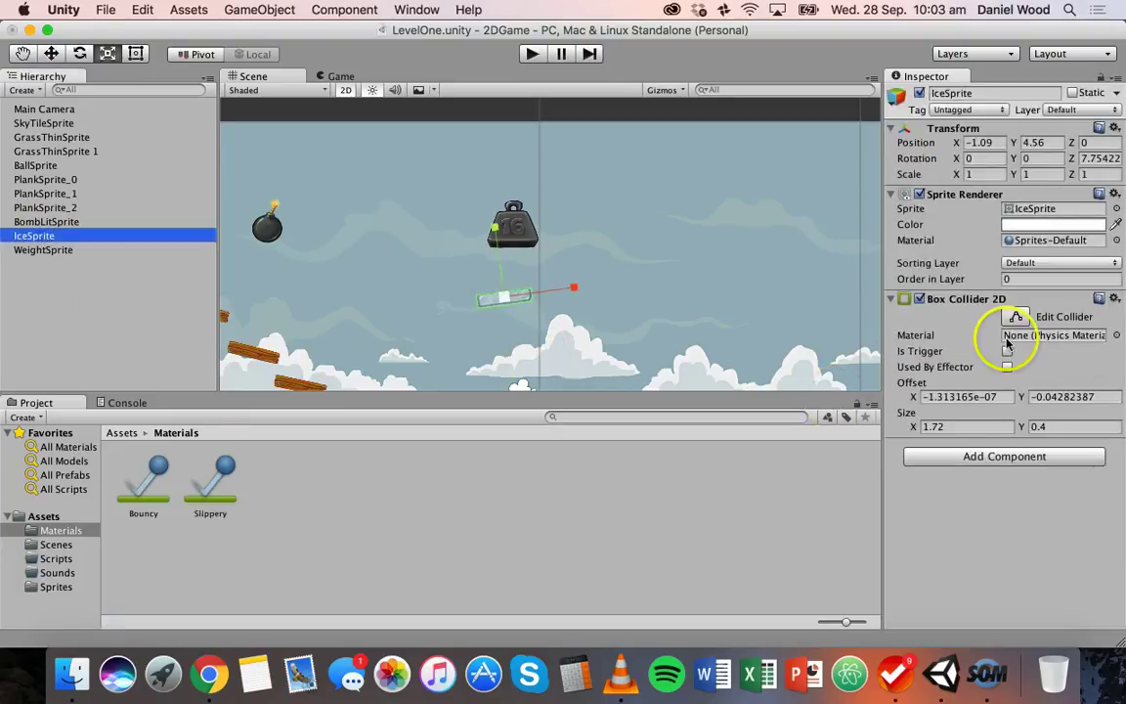
{"action": "left_click_drag", "start_coordinate": [211, 476], "coordinate": [1033, 340]}
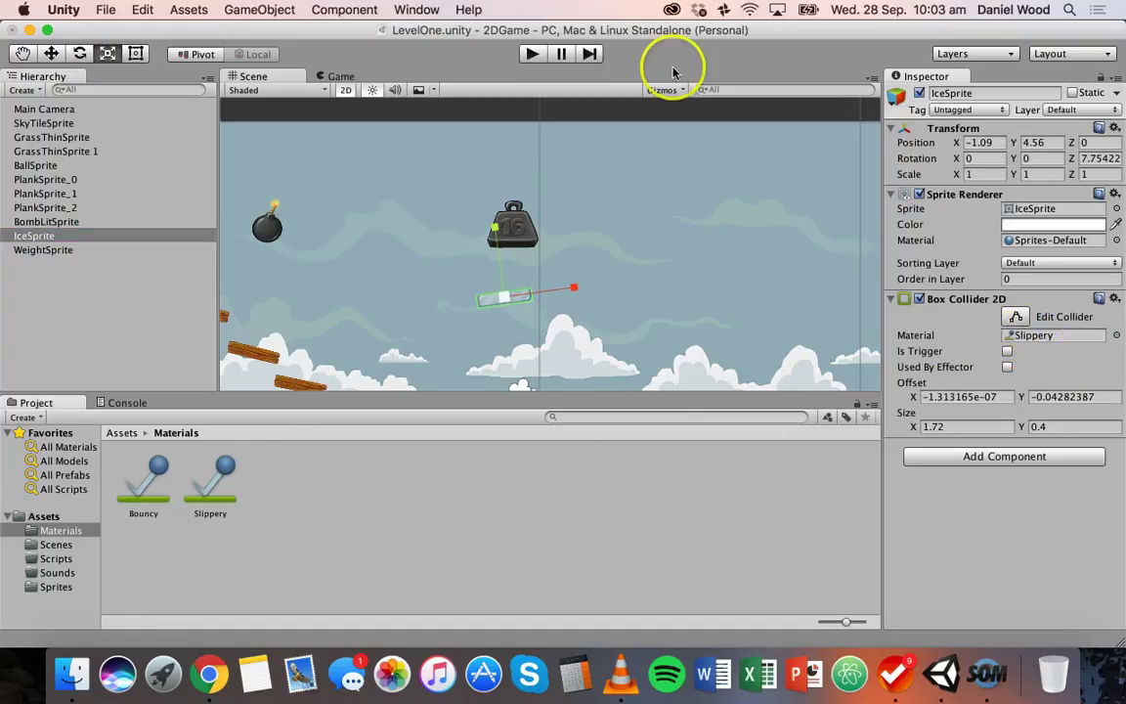
Test-play the level with the Slippery plank
{"action": "left_click", "coordinate": [532, 54]}
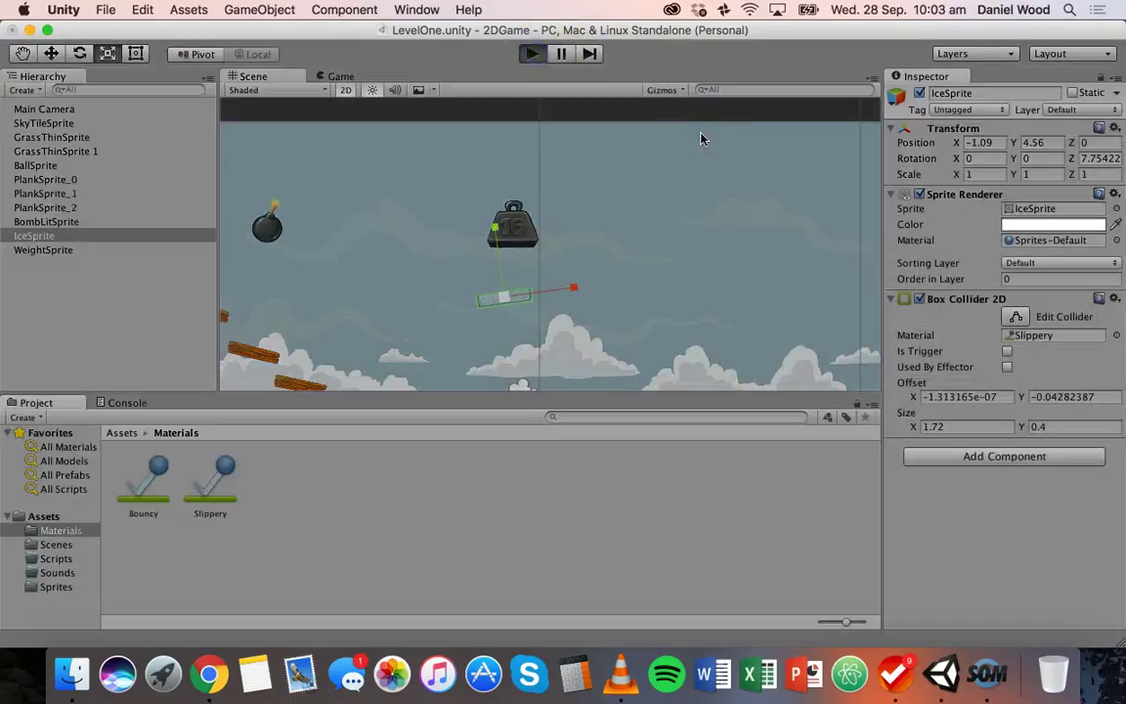
{"action": "left_click", "coordinate": [516, 160]}
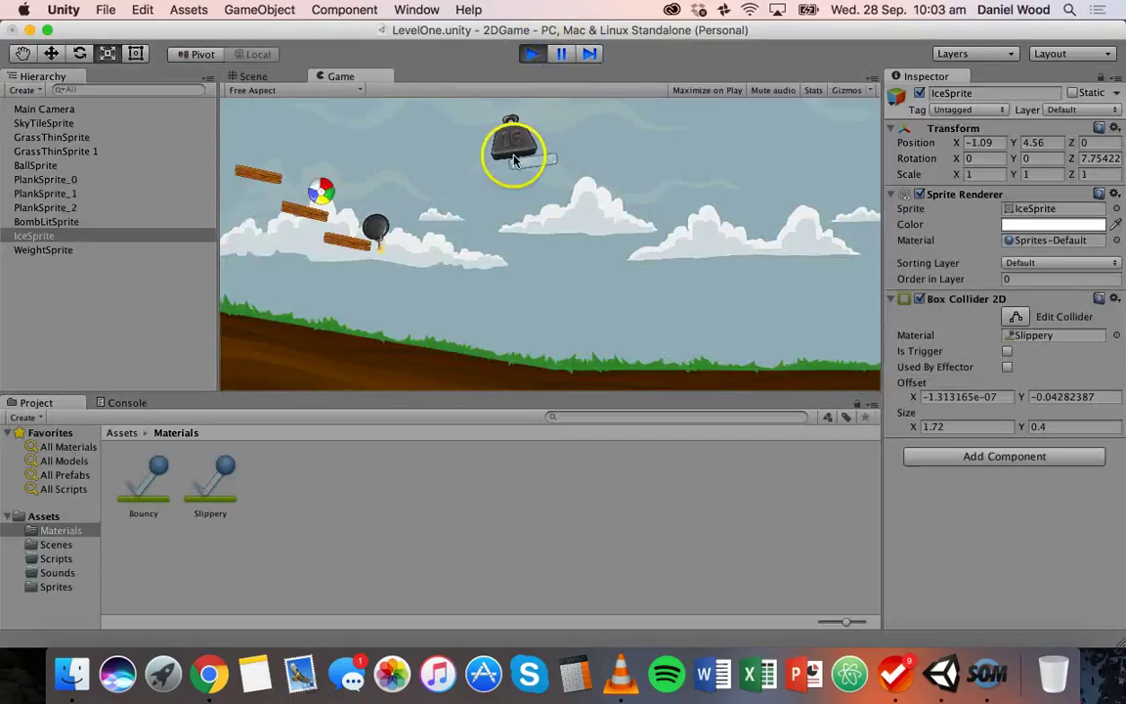
{"action": "left_click", "coordinate": [532, 55]}
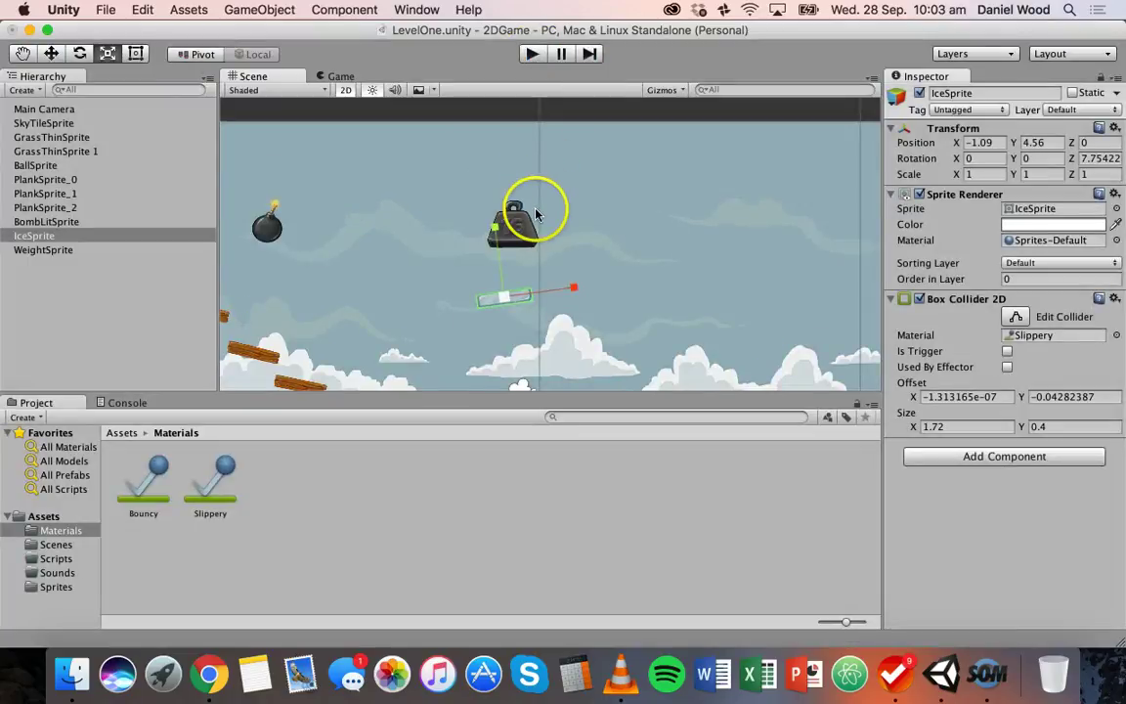
Rotate the ice plank to Z 10.2655 and replay to confirm the weight slides off
{"action": "left_click", "coordinate": [80, 54]}
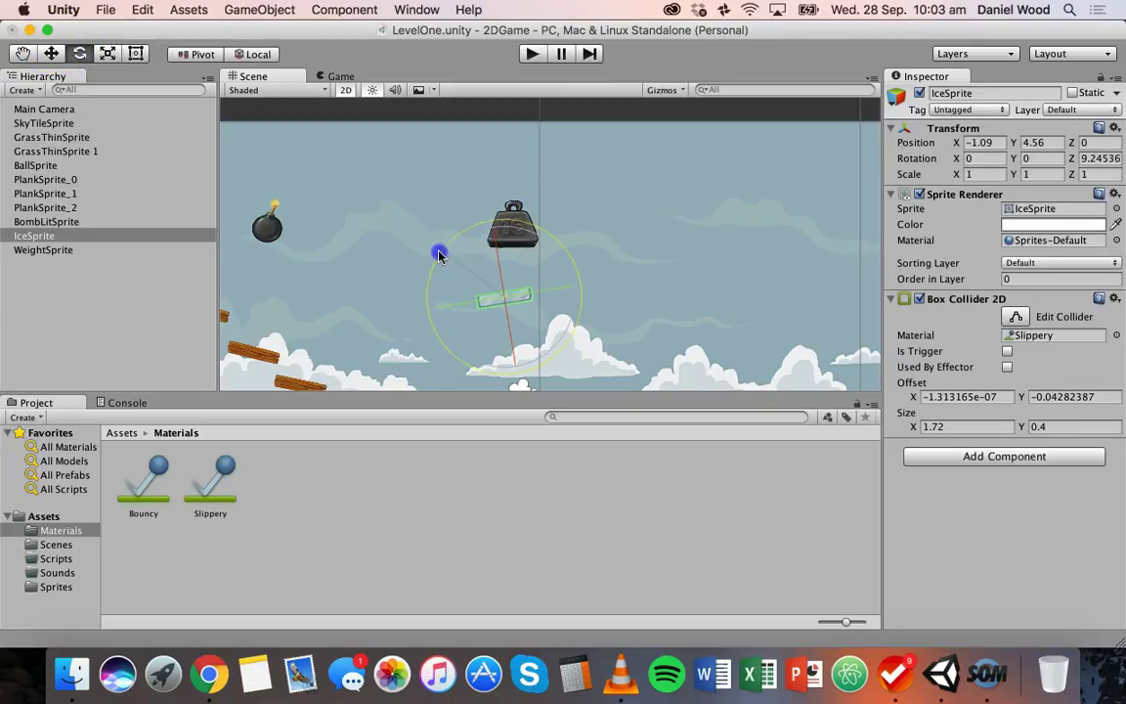
{"action": "left_click", "coordinate": [533, 55]}
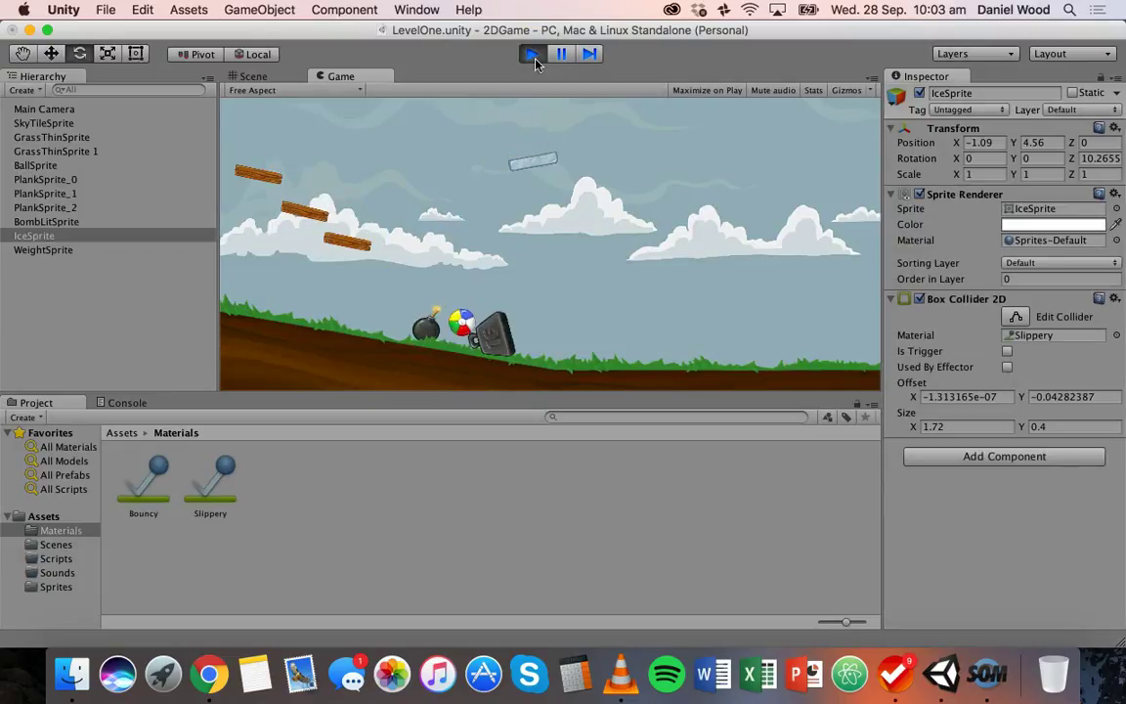
{"action": "left_click", "coordinate": [533, 56]}
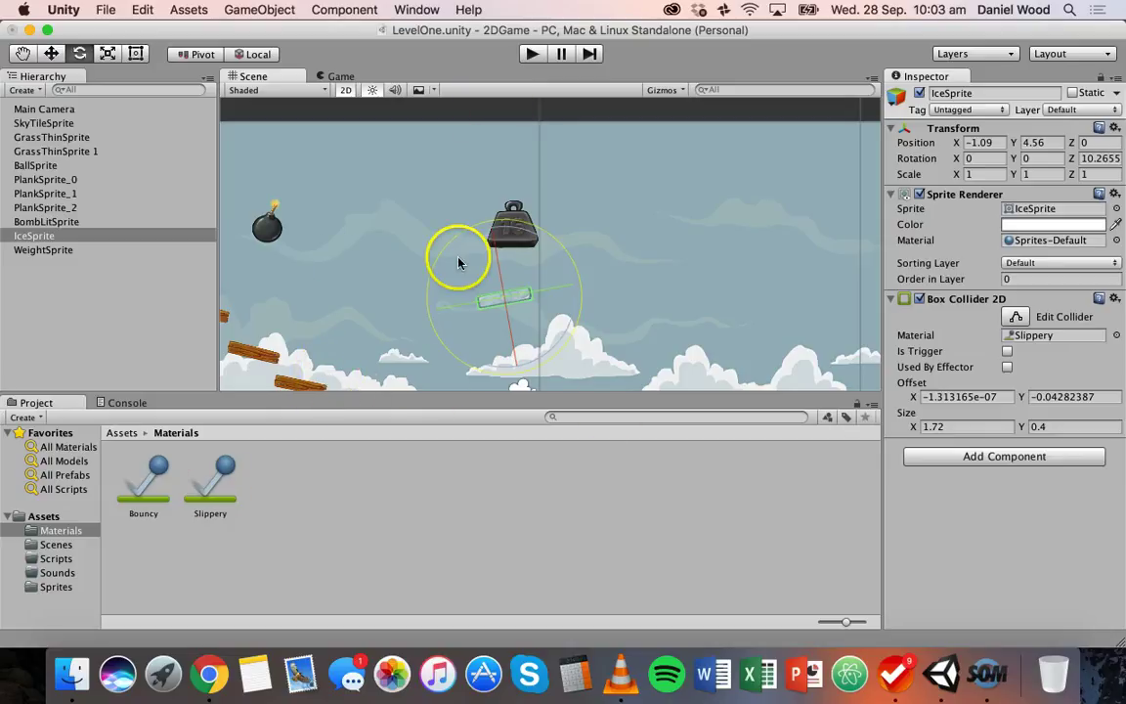
{"action": "left_click", "coordinate": [530, 54]}
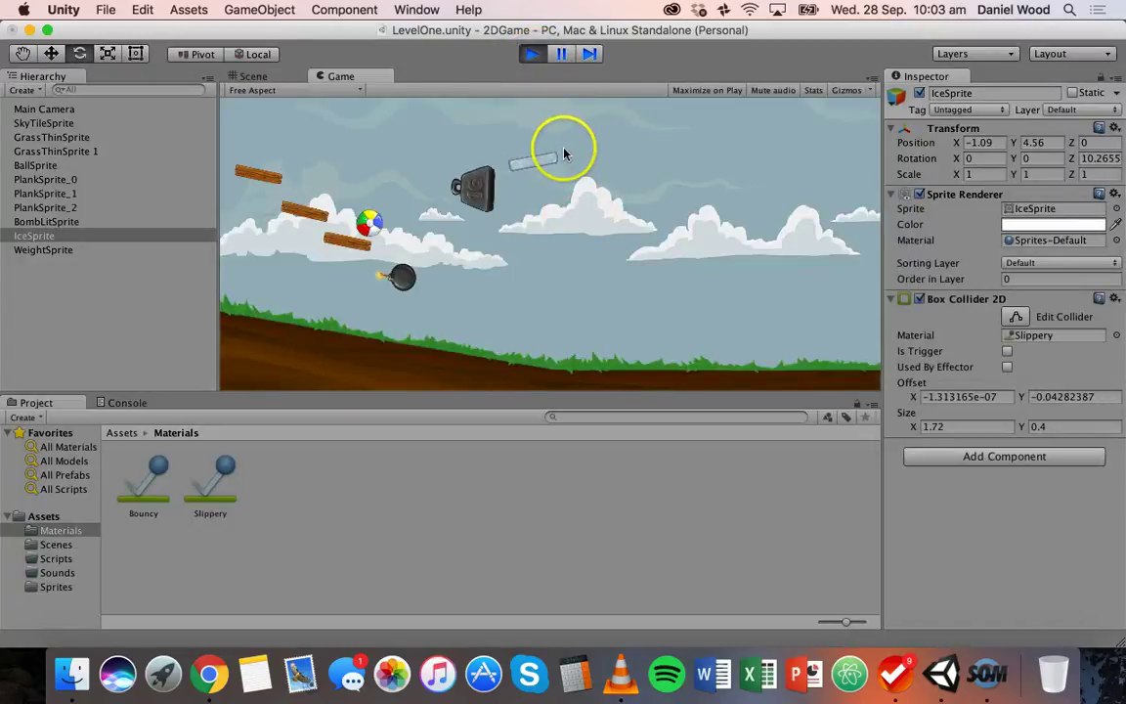
{"action": "left_click", "coordinate": [534, 55]}
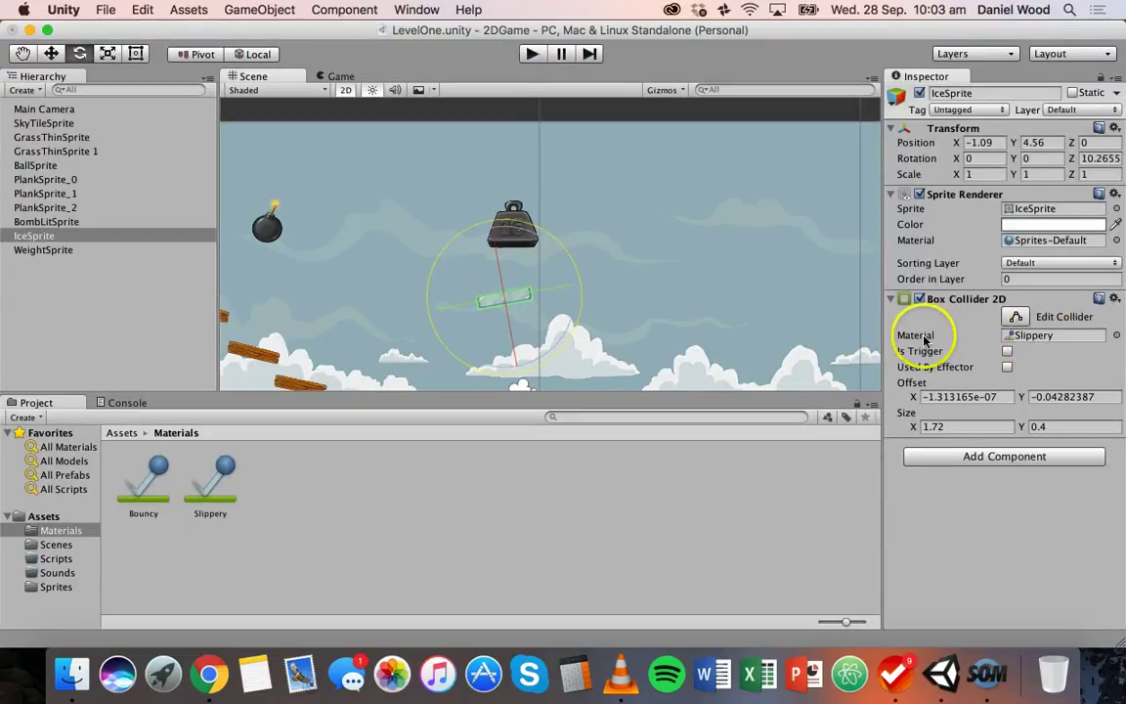
{"action": "left_click", "coordinate": [1047, 337]}
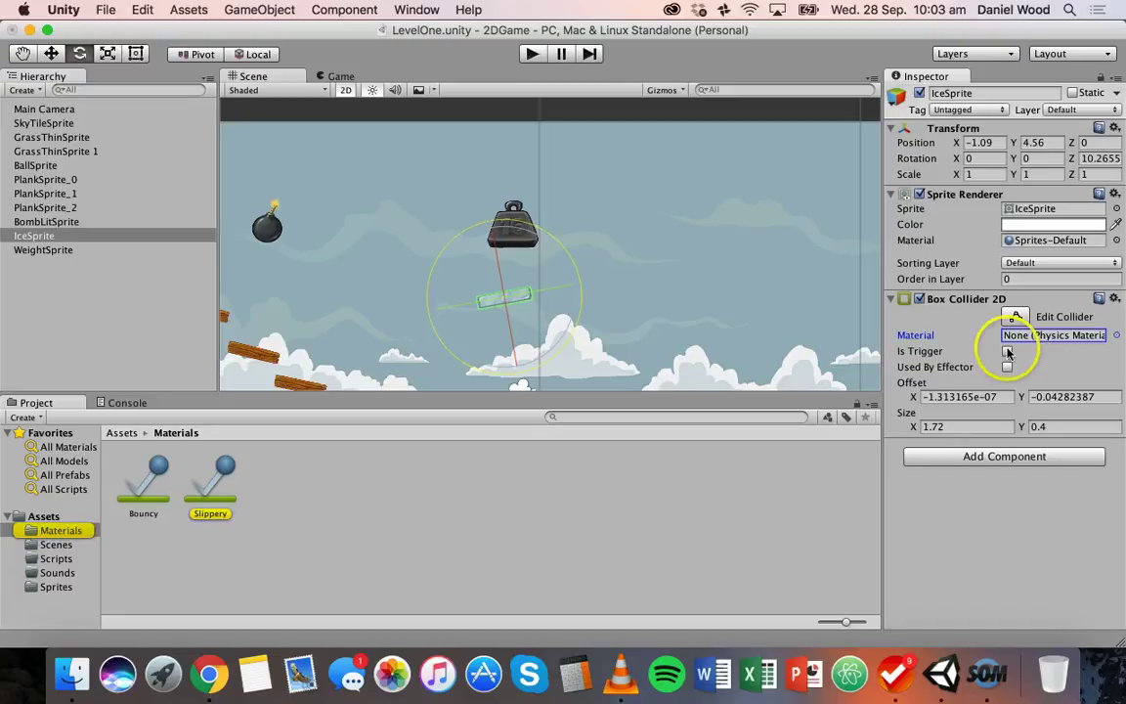
{"action": "left_click", "coordinate": [535, 55]}
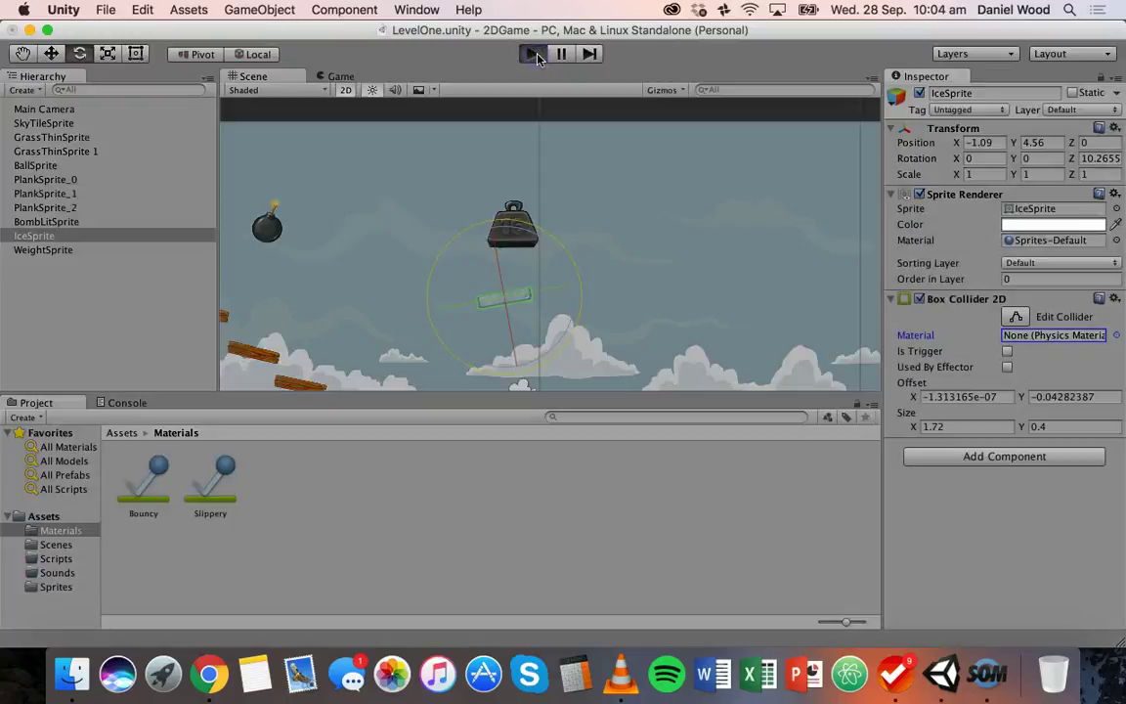
{"action": "left_click_drag", "start_coordinate": [547, 113], "coordinate": [544, 166]}
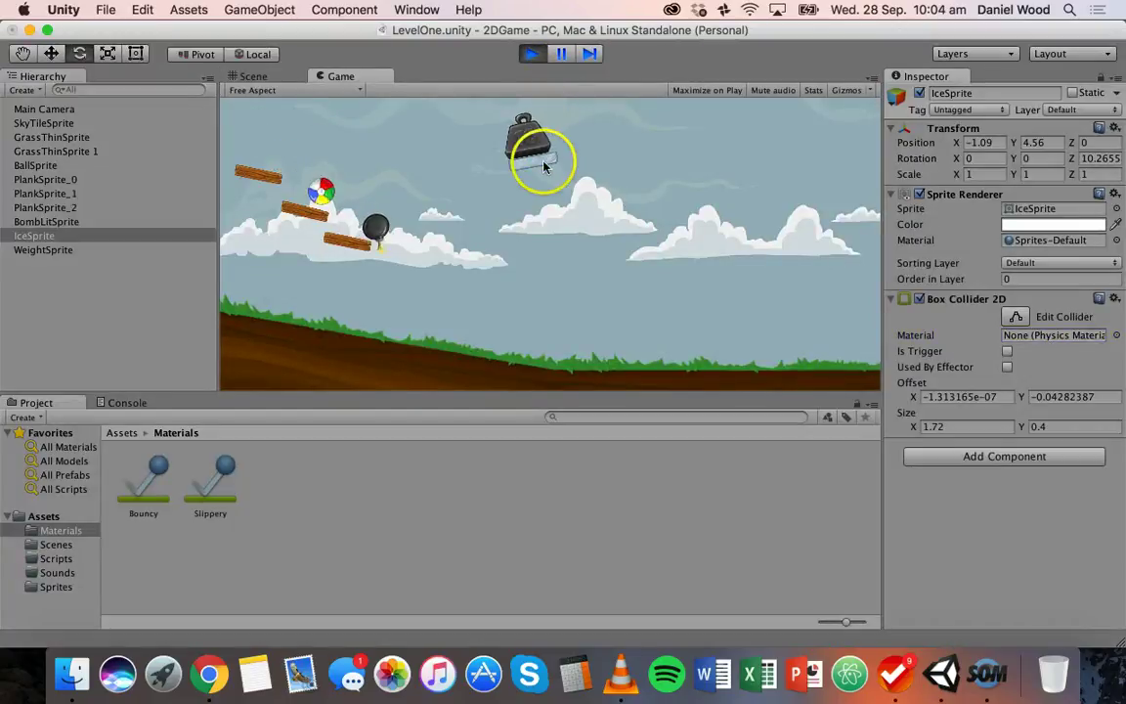
{"action": "left_click", "coordinate": [533, 57]}
{"action": "left_click_drag", "start_coordinate": [219, 481], "coordinate": [1015, 371]}
{"action": "left_click_drag", "start_coordinate": [1030, 347], "coordinate": [1038, 334]}
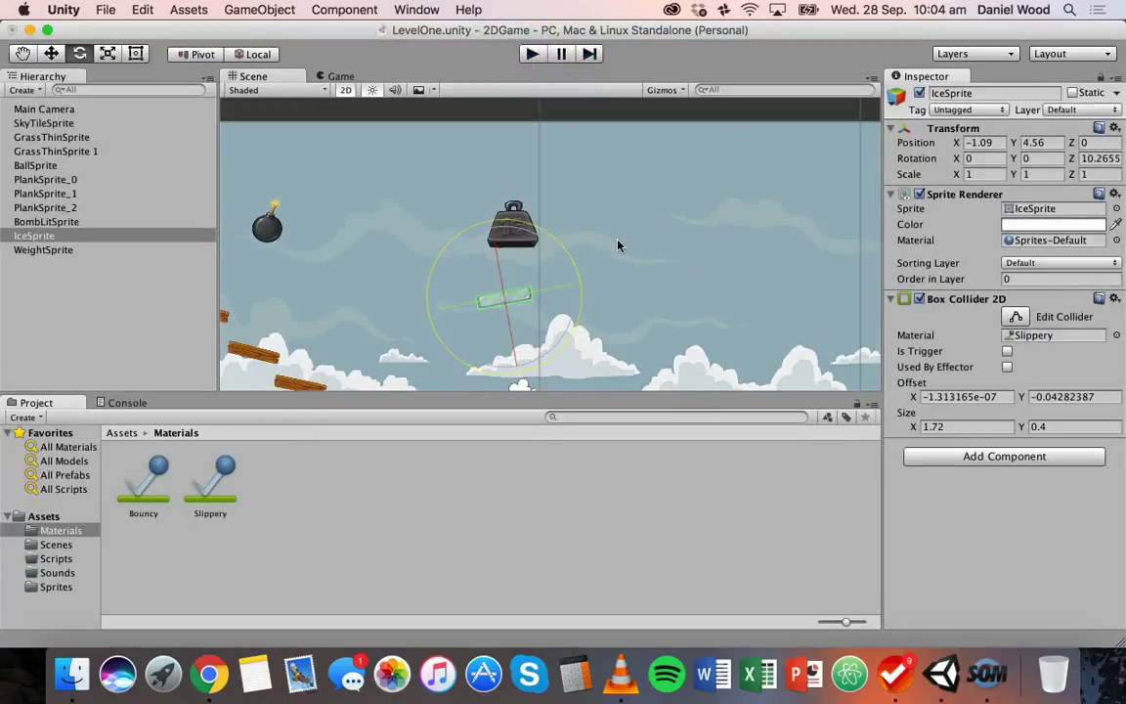